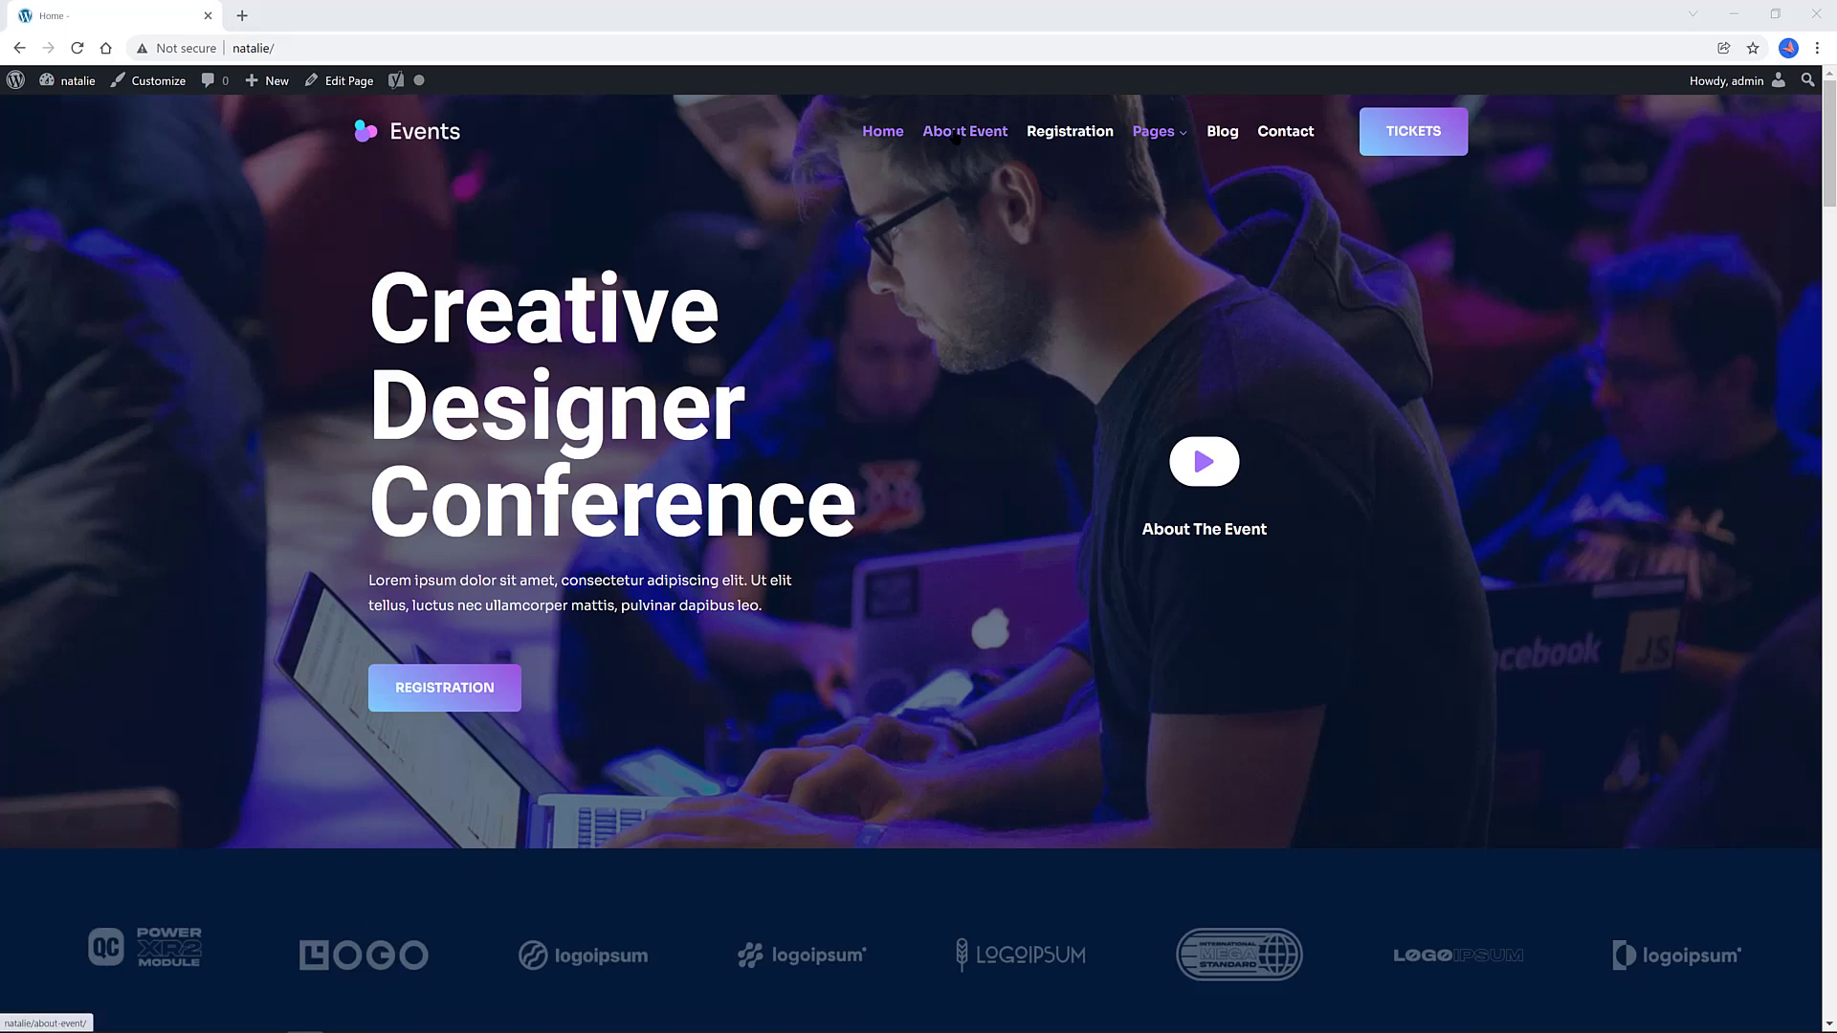
# Open the site's admin area and search the installable plugins for Yoast
pyautogui.moveTo(1156, 132)
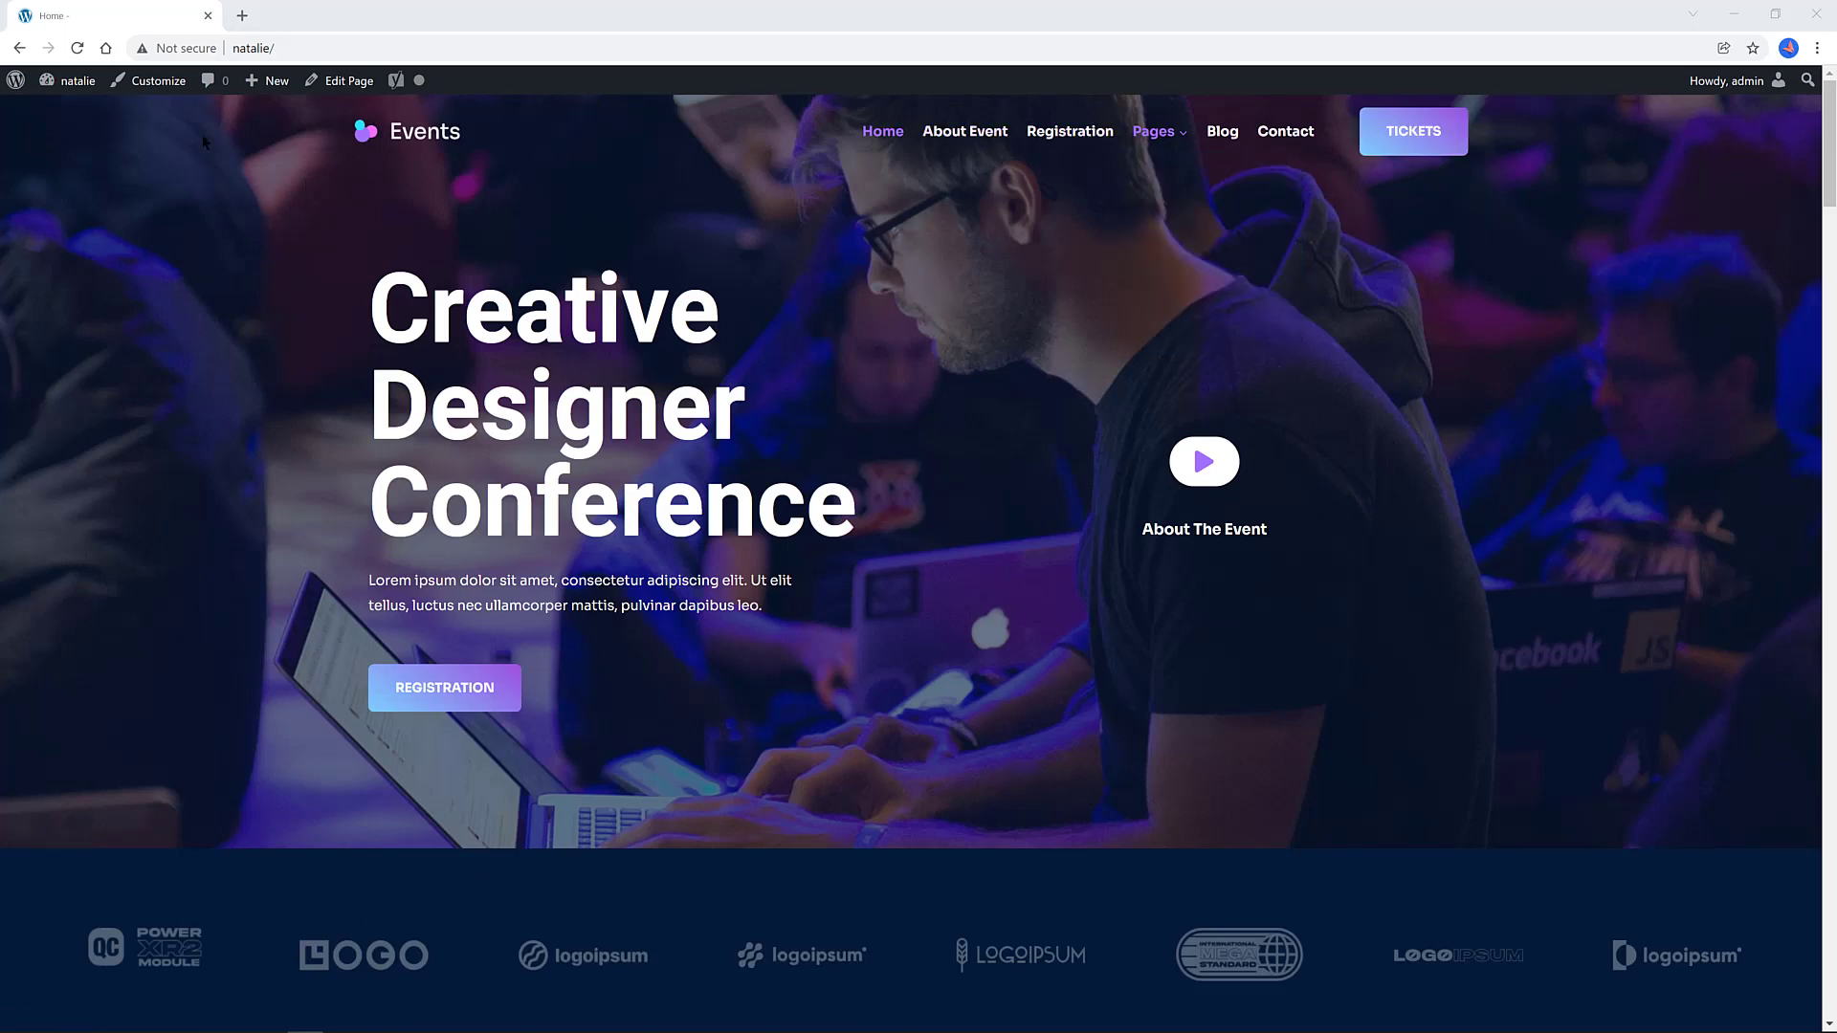
pyautogui.click(15, 80)
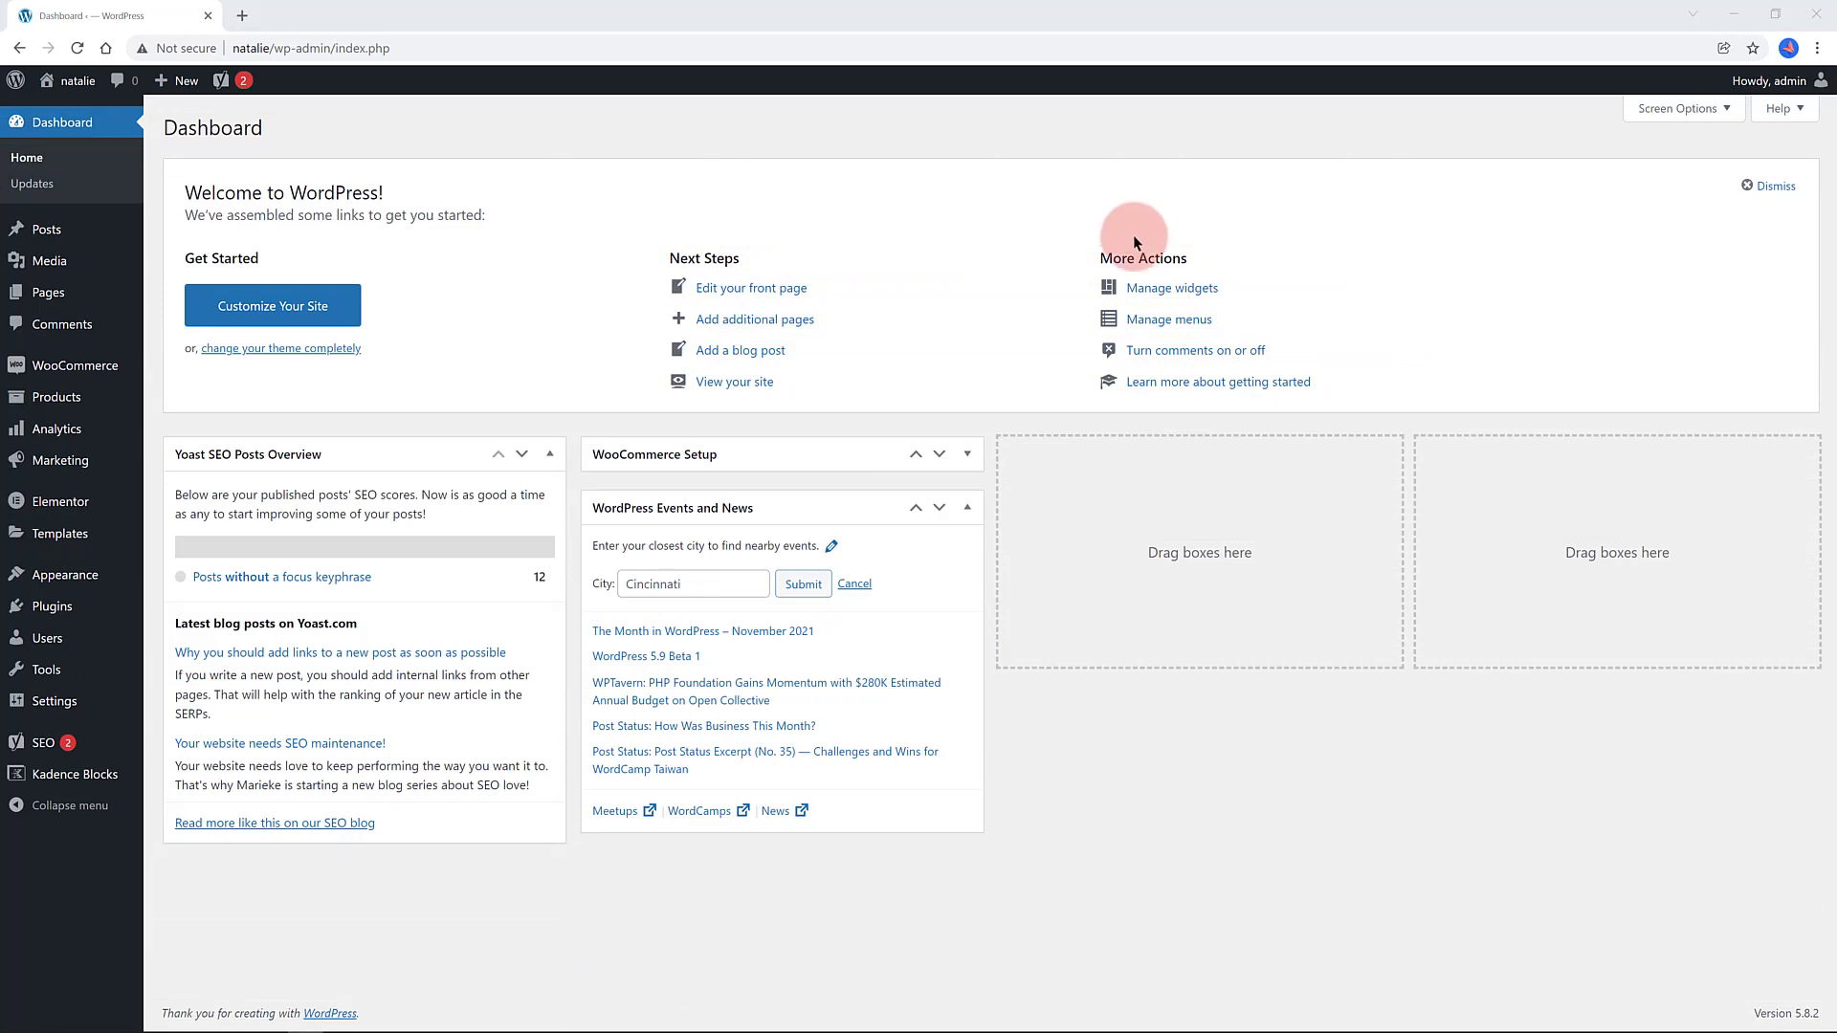
pyautogui.moveTo(87, 606)
pyautogui.click(191, 637)
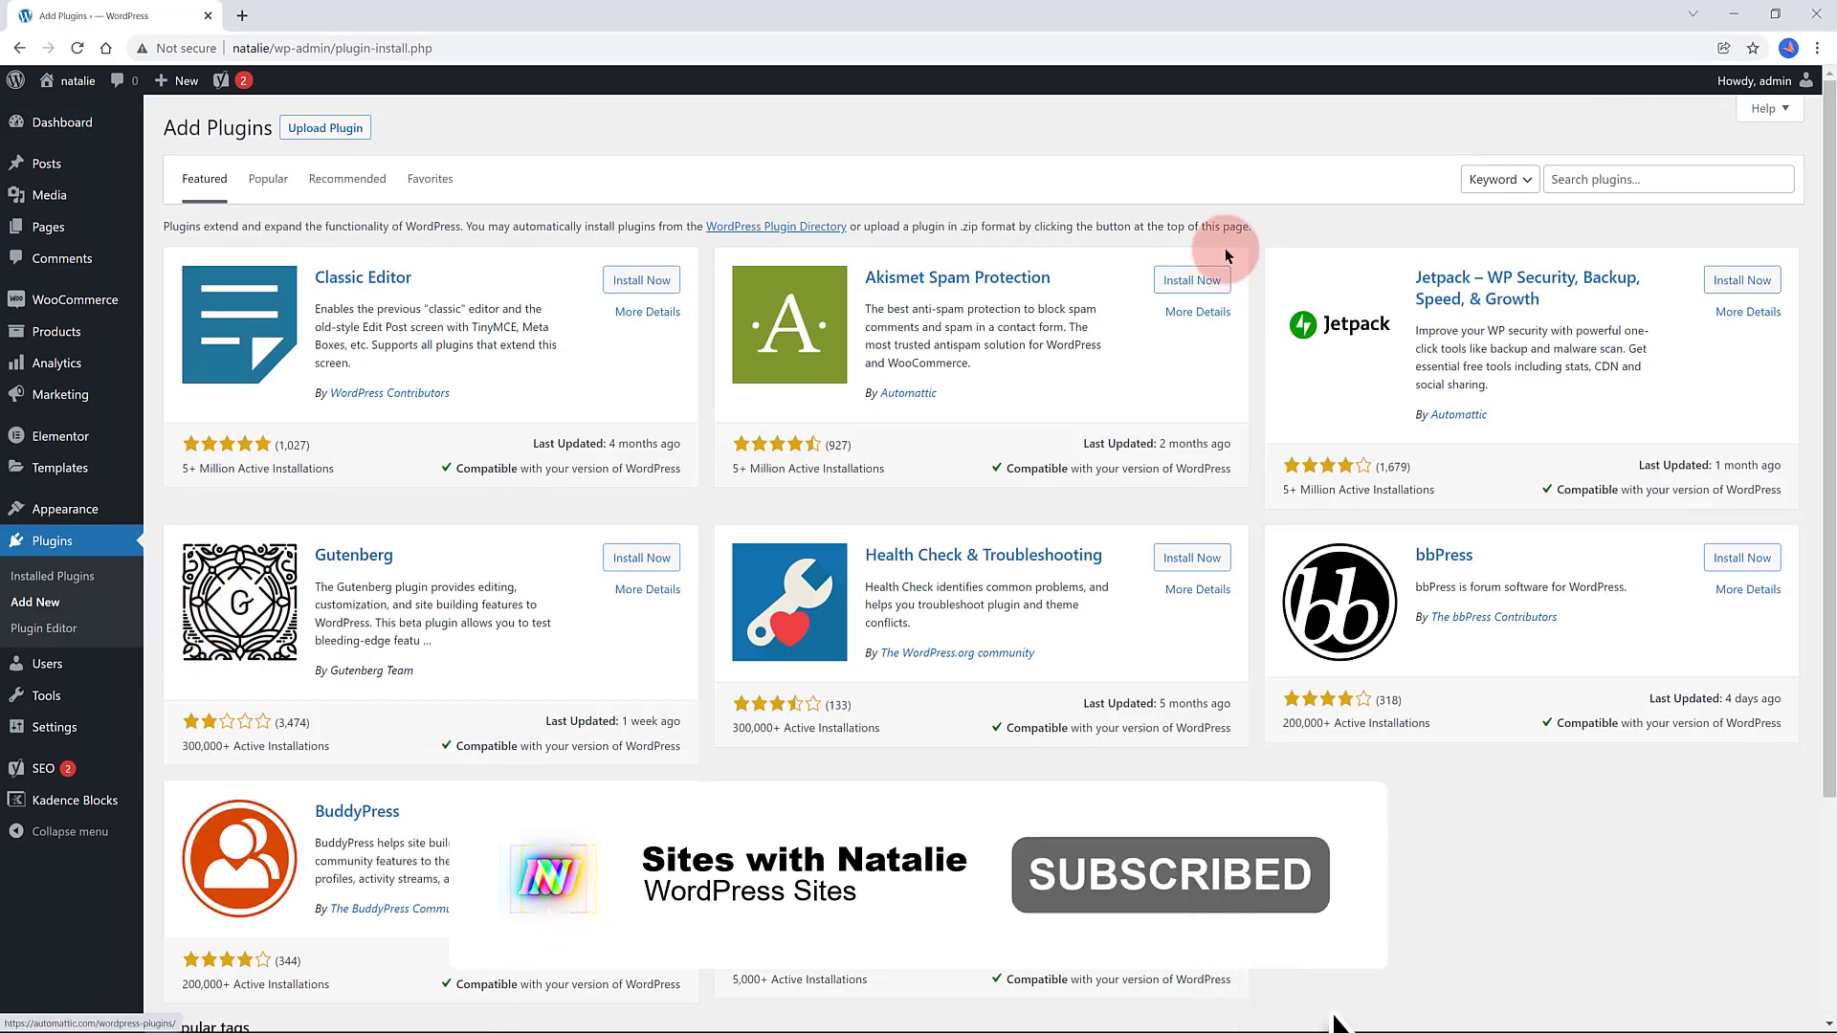
pyautogui.click(1582, 180)
pyautogui.write('Yoast')
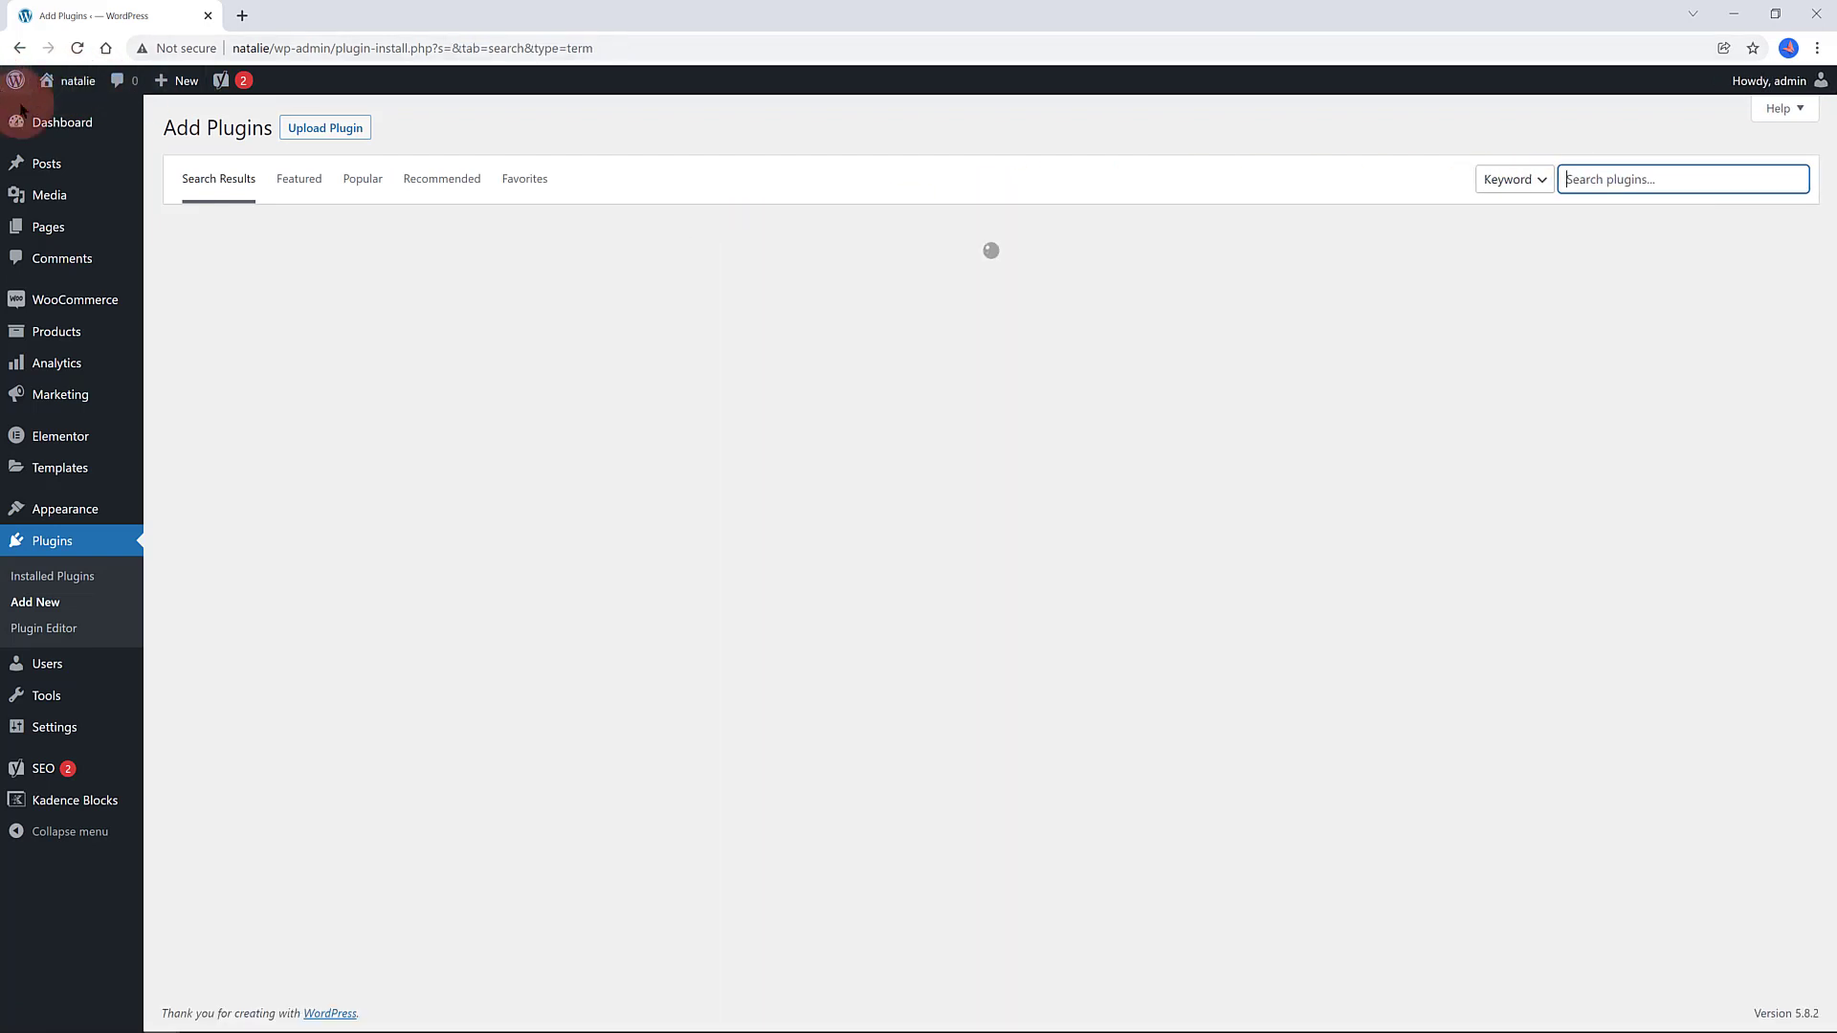
pyautogui.click(65, 124)
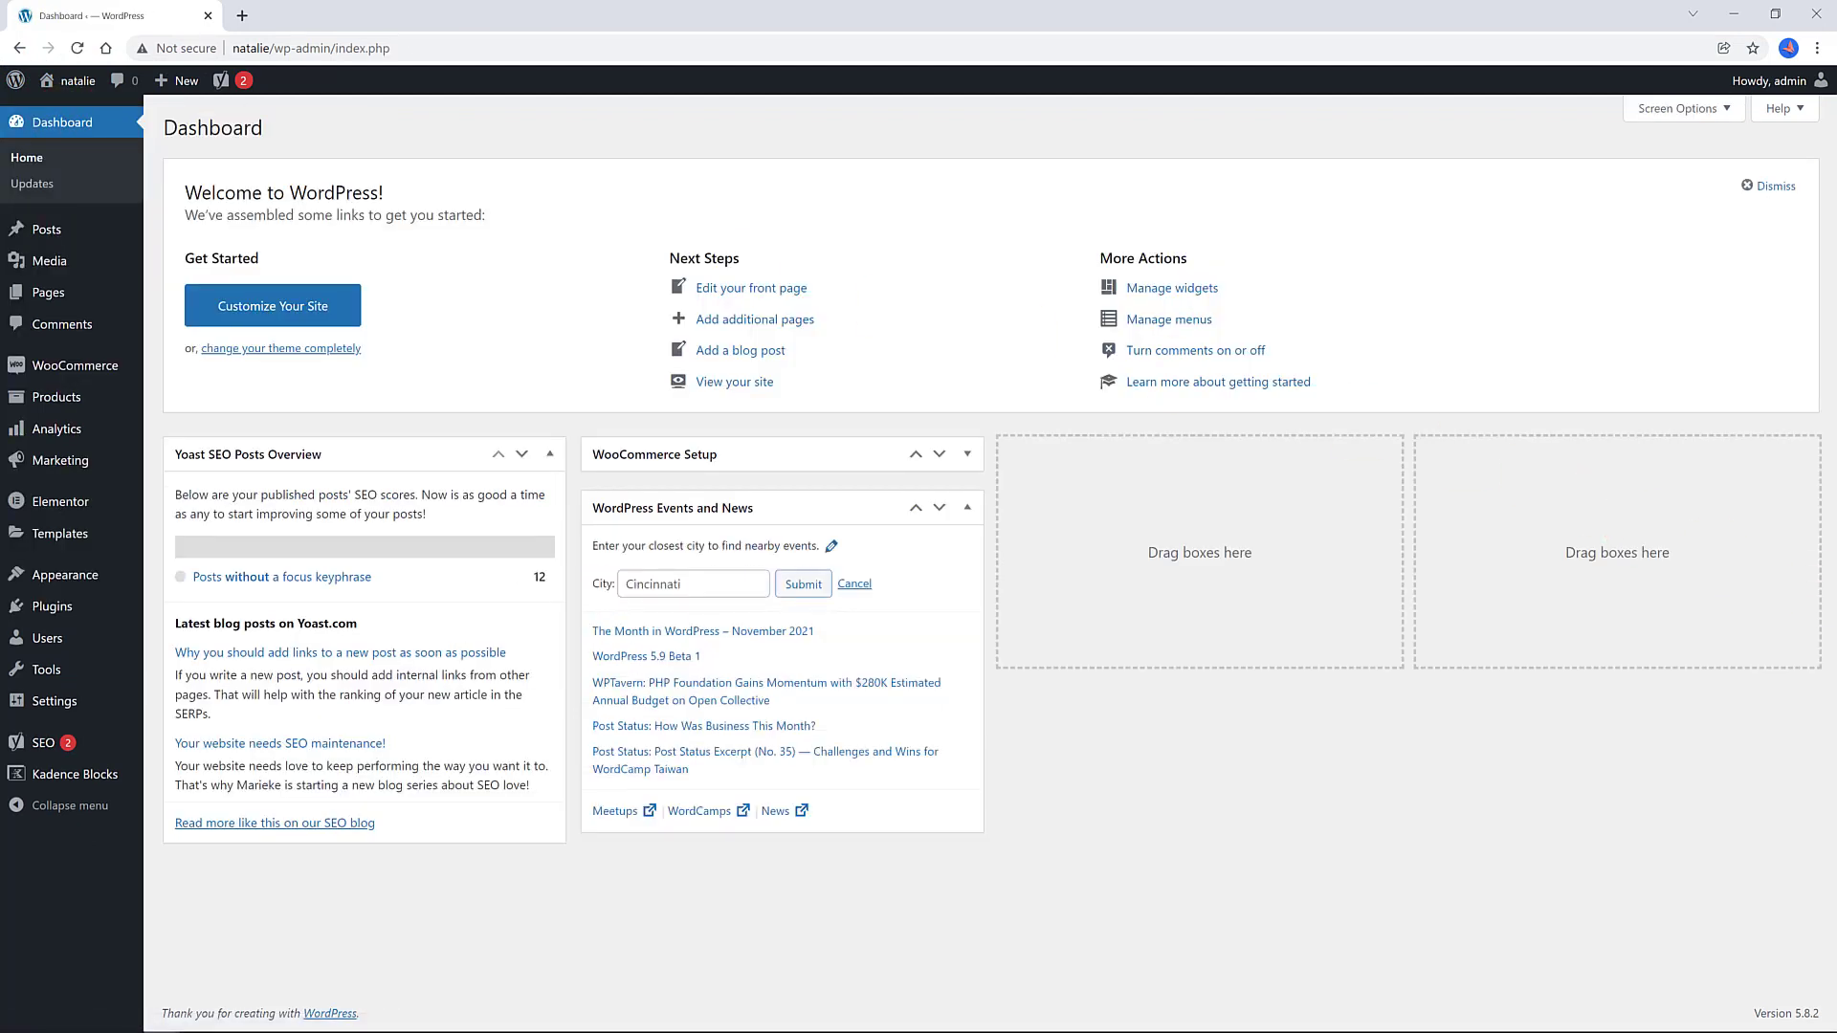
# Open the About Event page for editing and expand the advanced options of its Yoast SEO settings
pyautogui.click(197, 298)
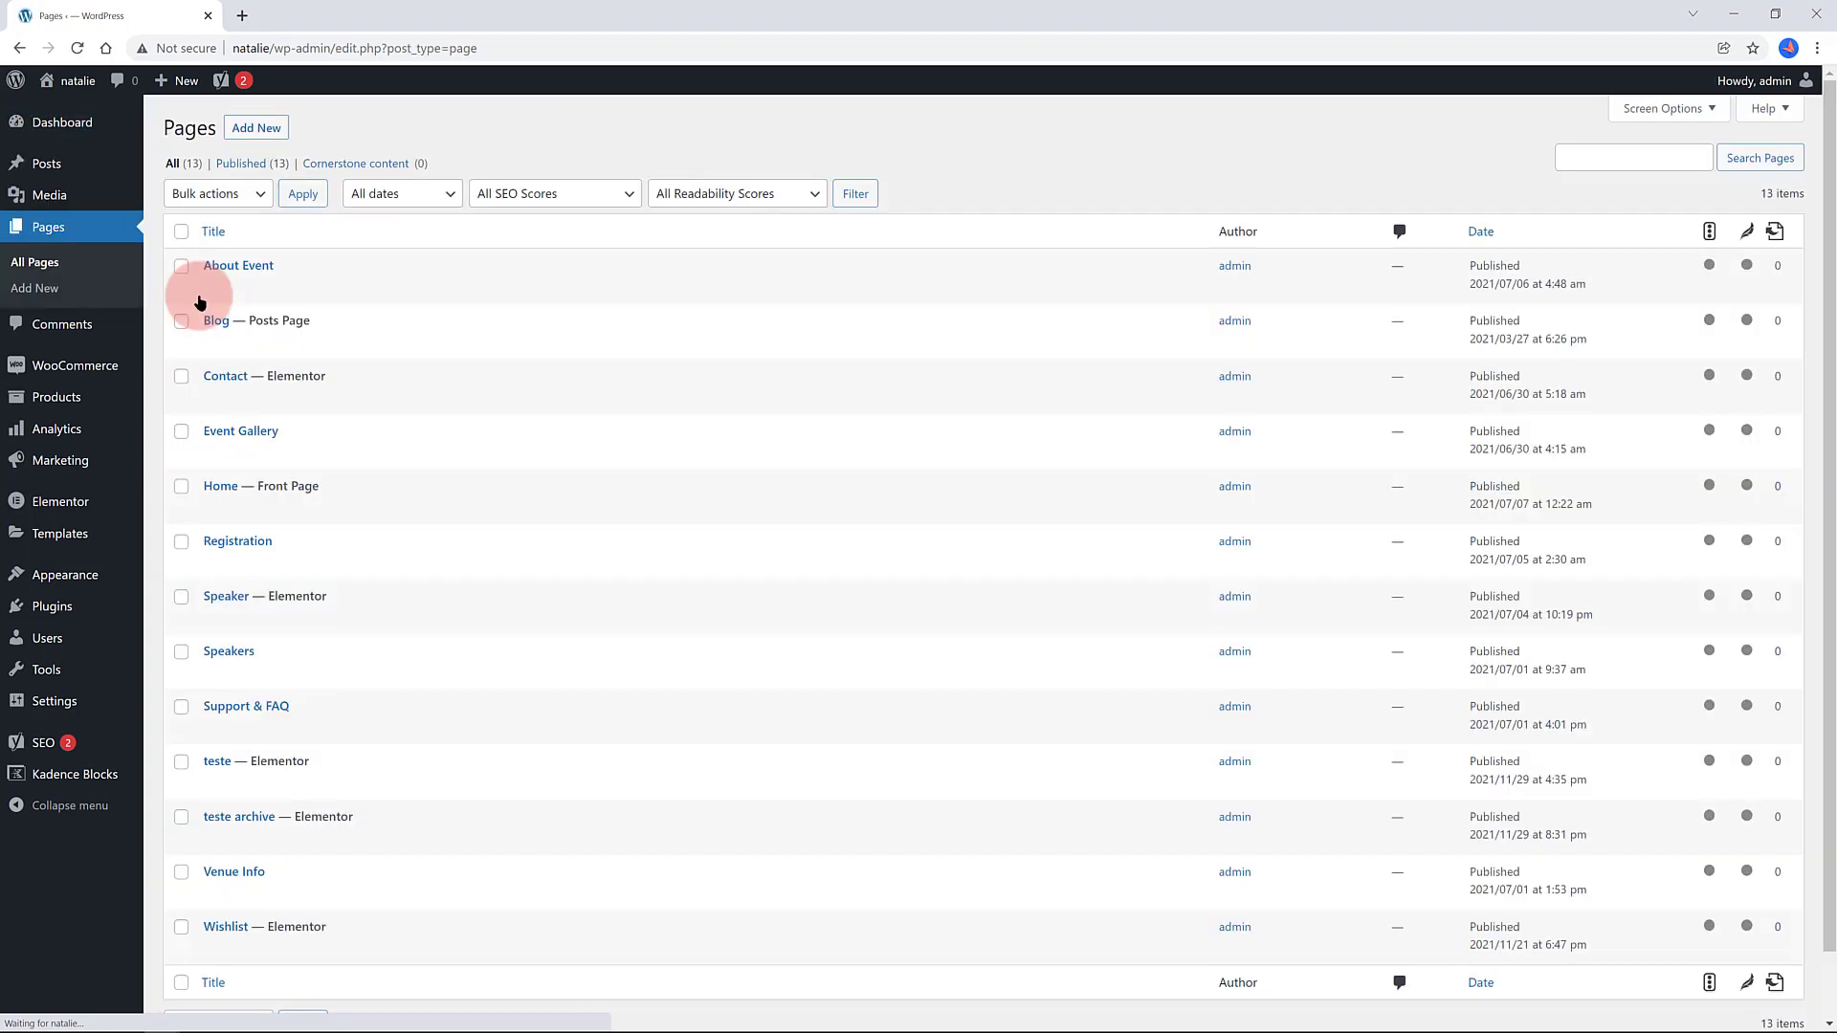
pyautogui.click(214, 291)
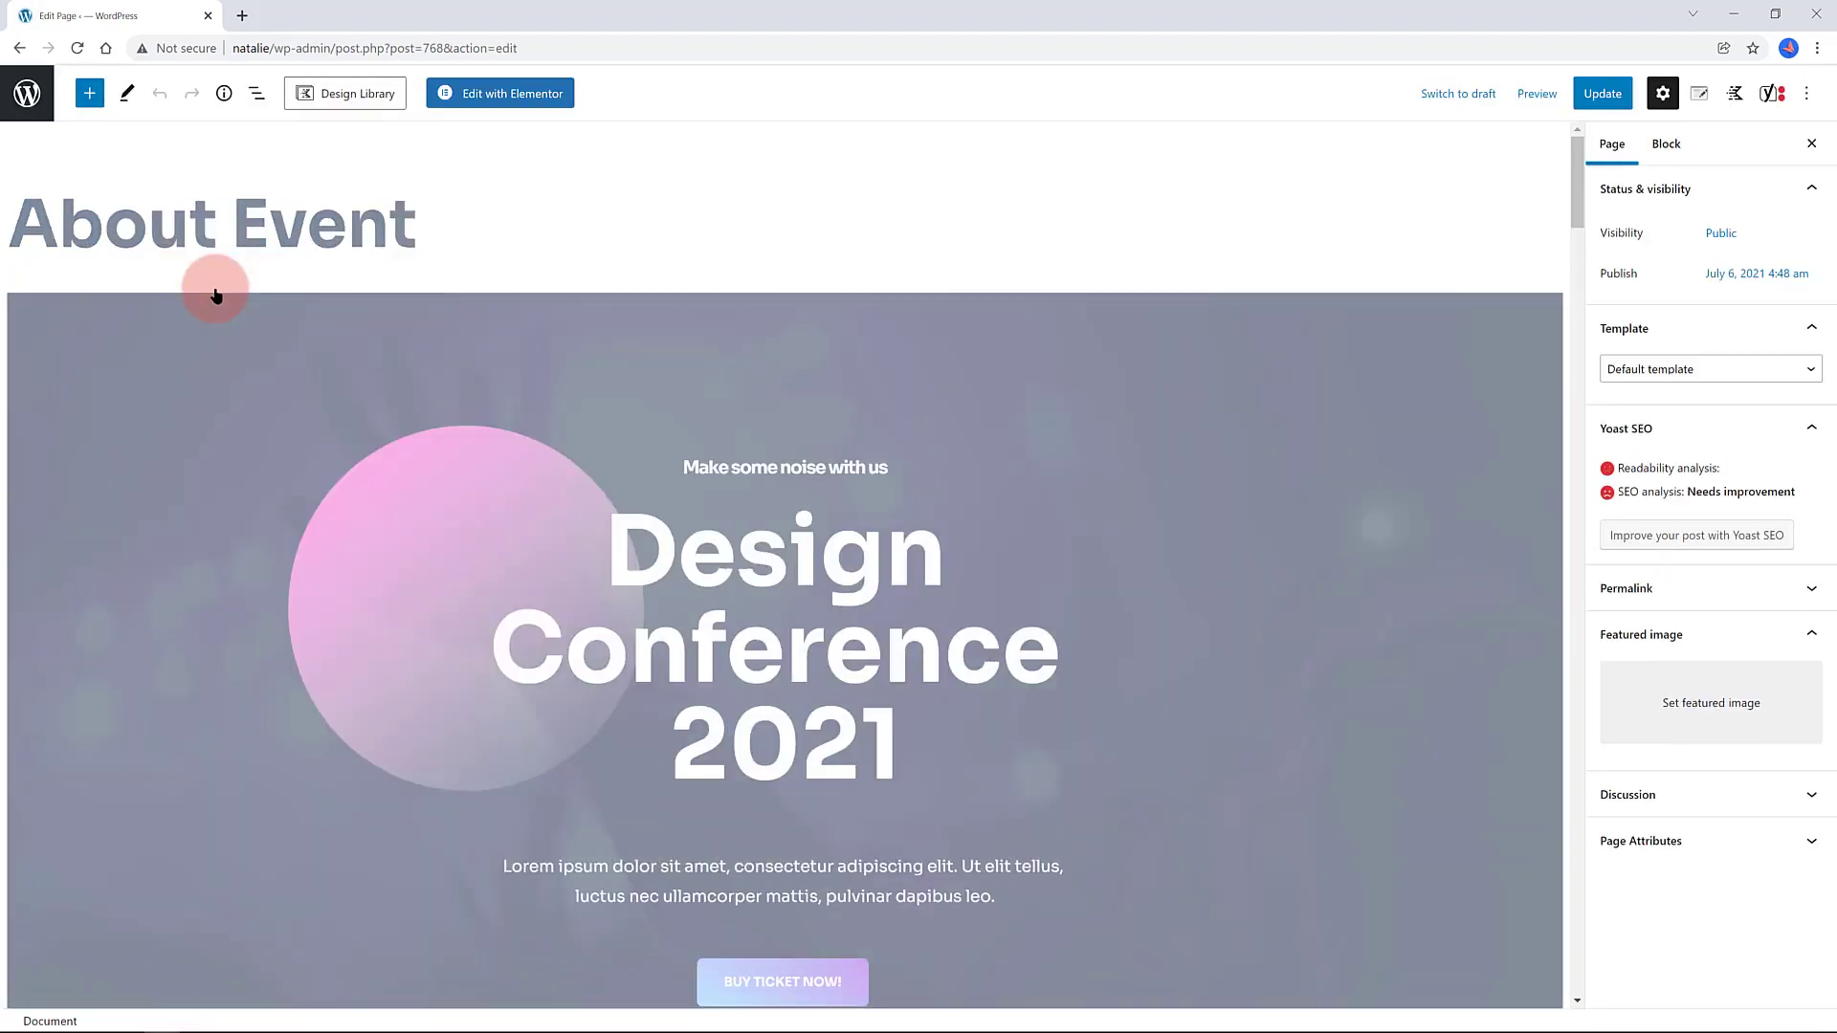
pyautogui.scroll(-10, 1087, 454)
pyautogui.scroll(-15, 1091, 456)
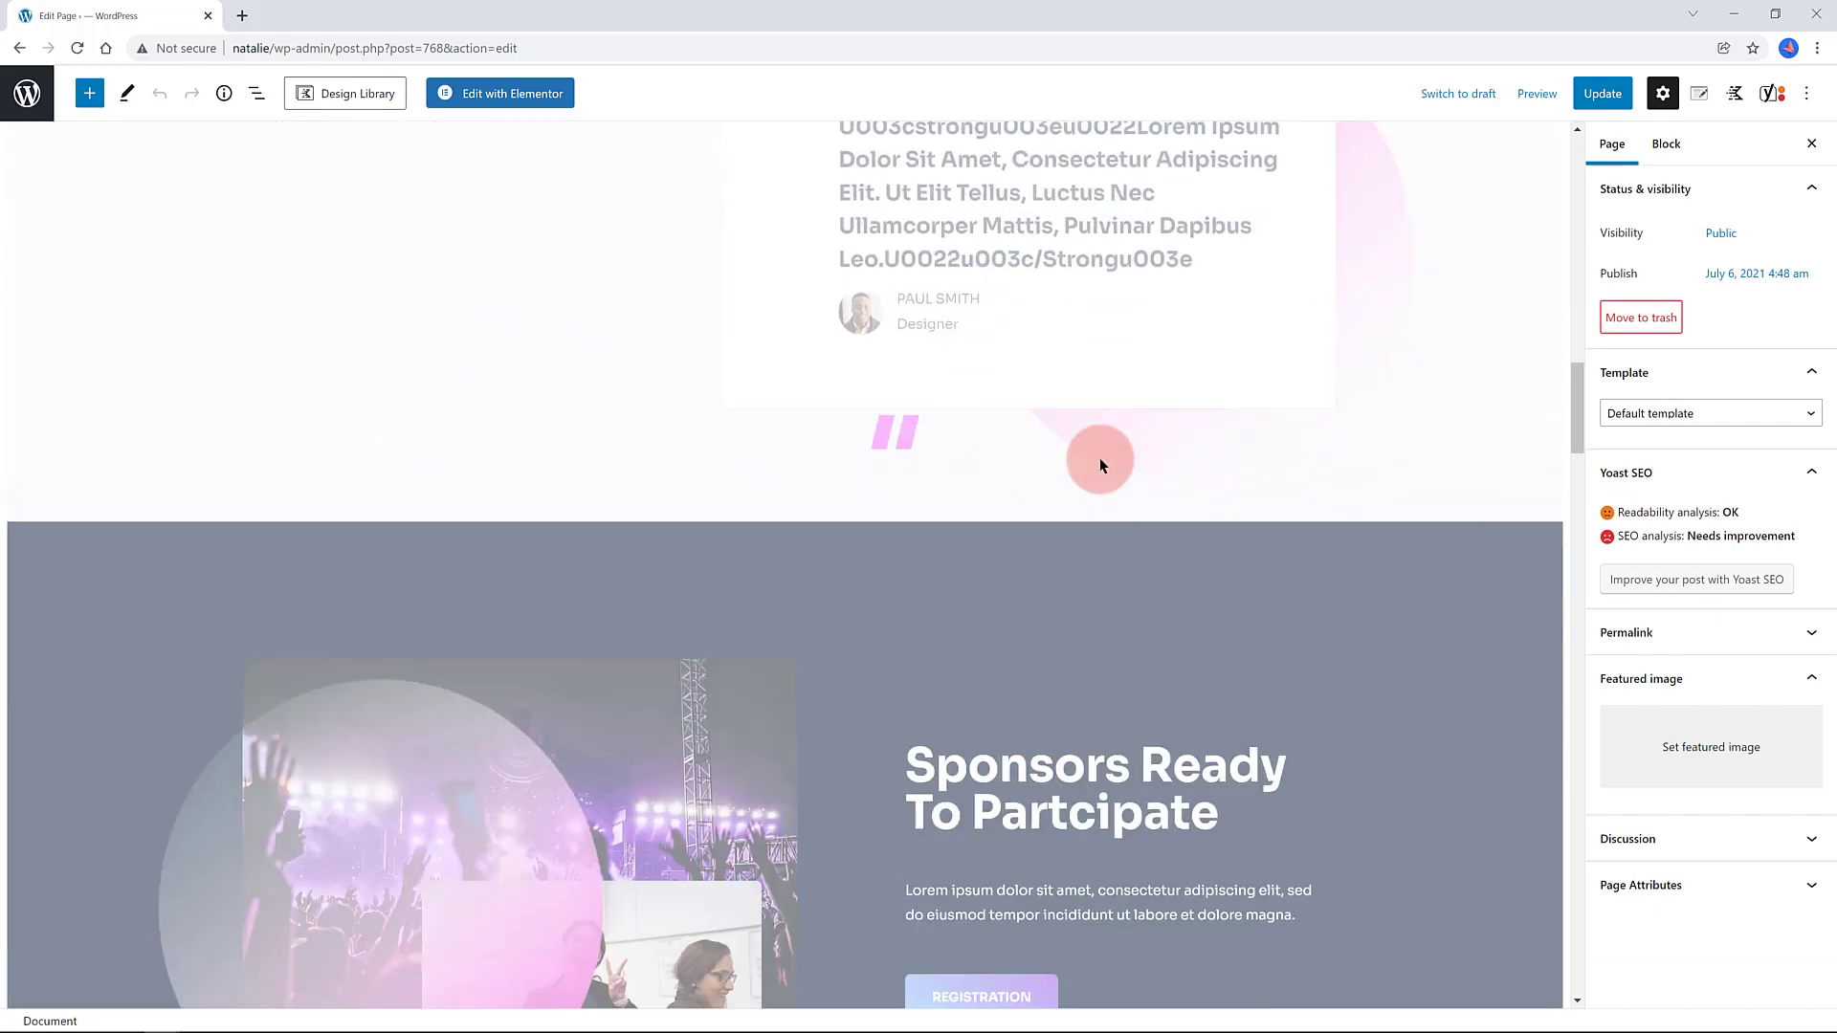
pyautogui.scroll(-15, 1100, 463)
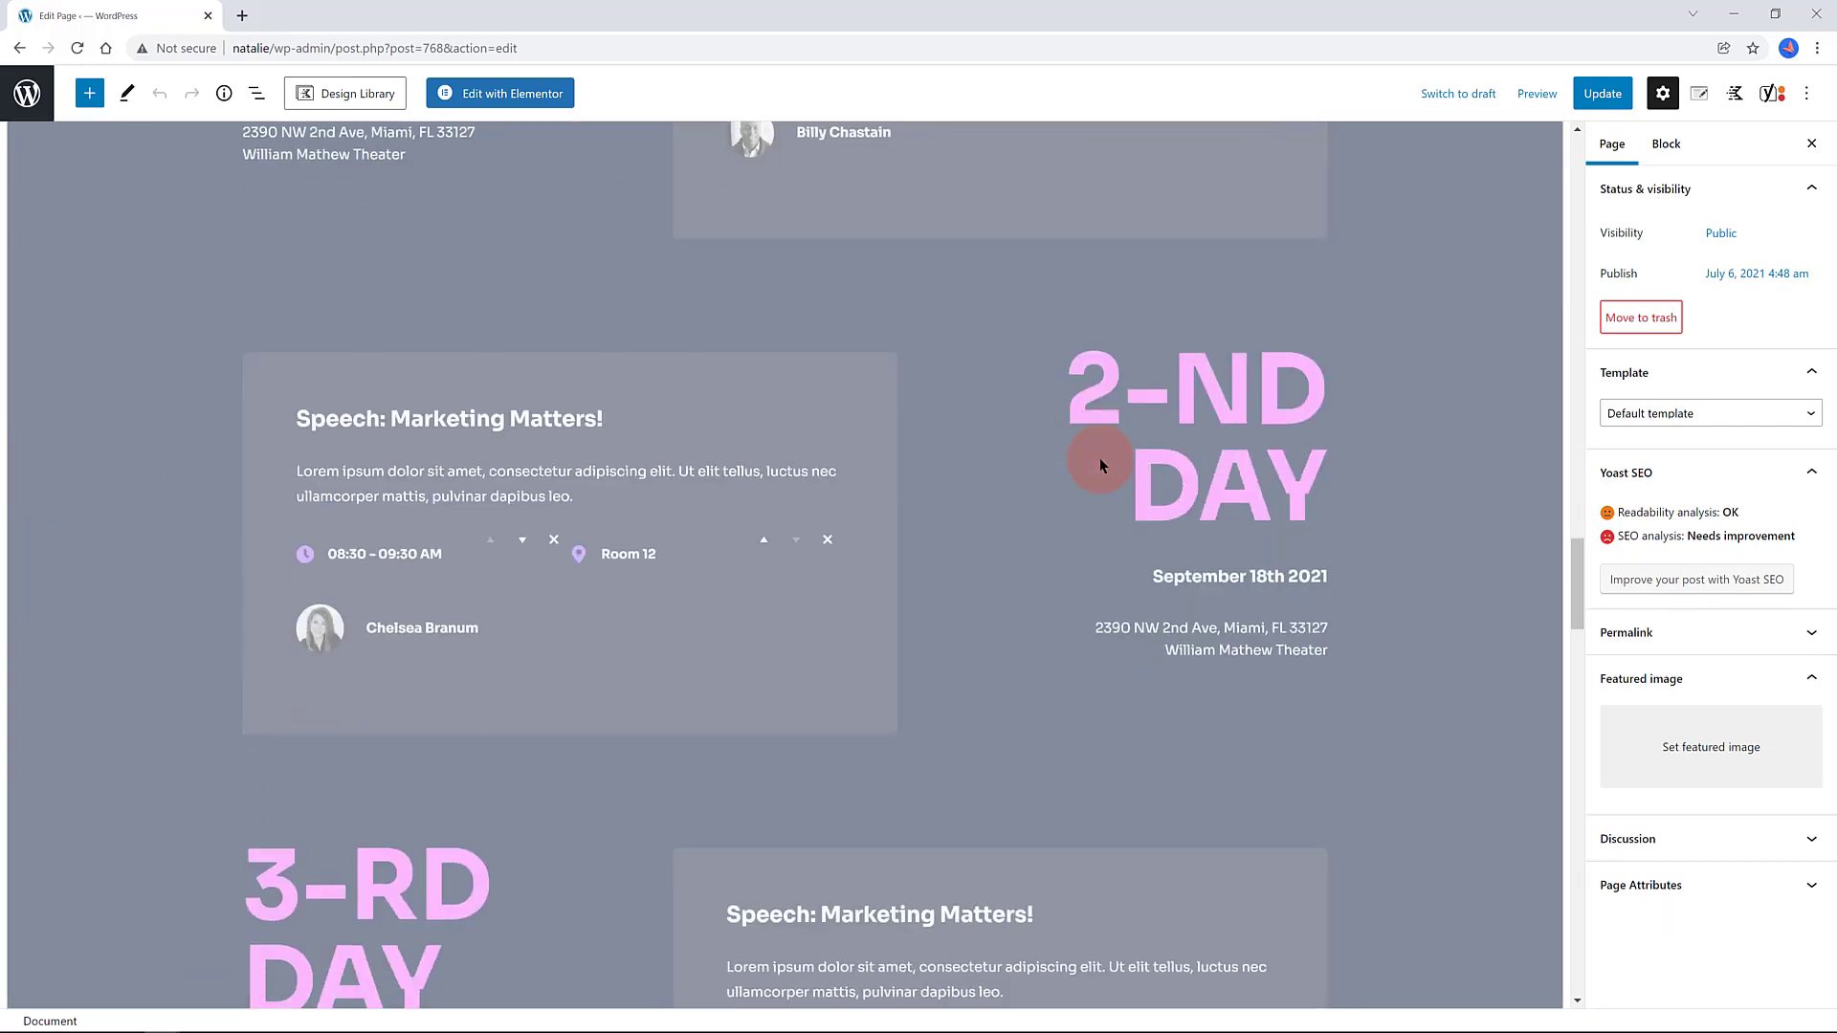
pyautogui.scroll(-10, 1100, 457)
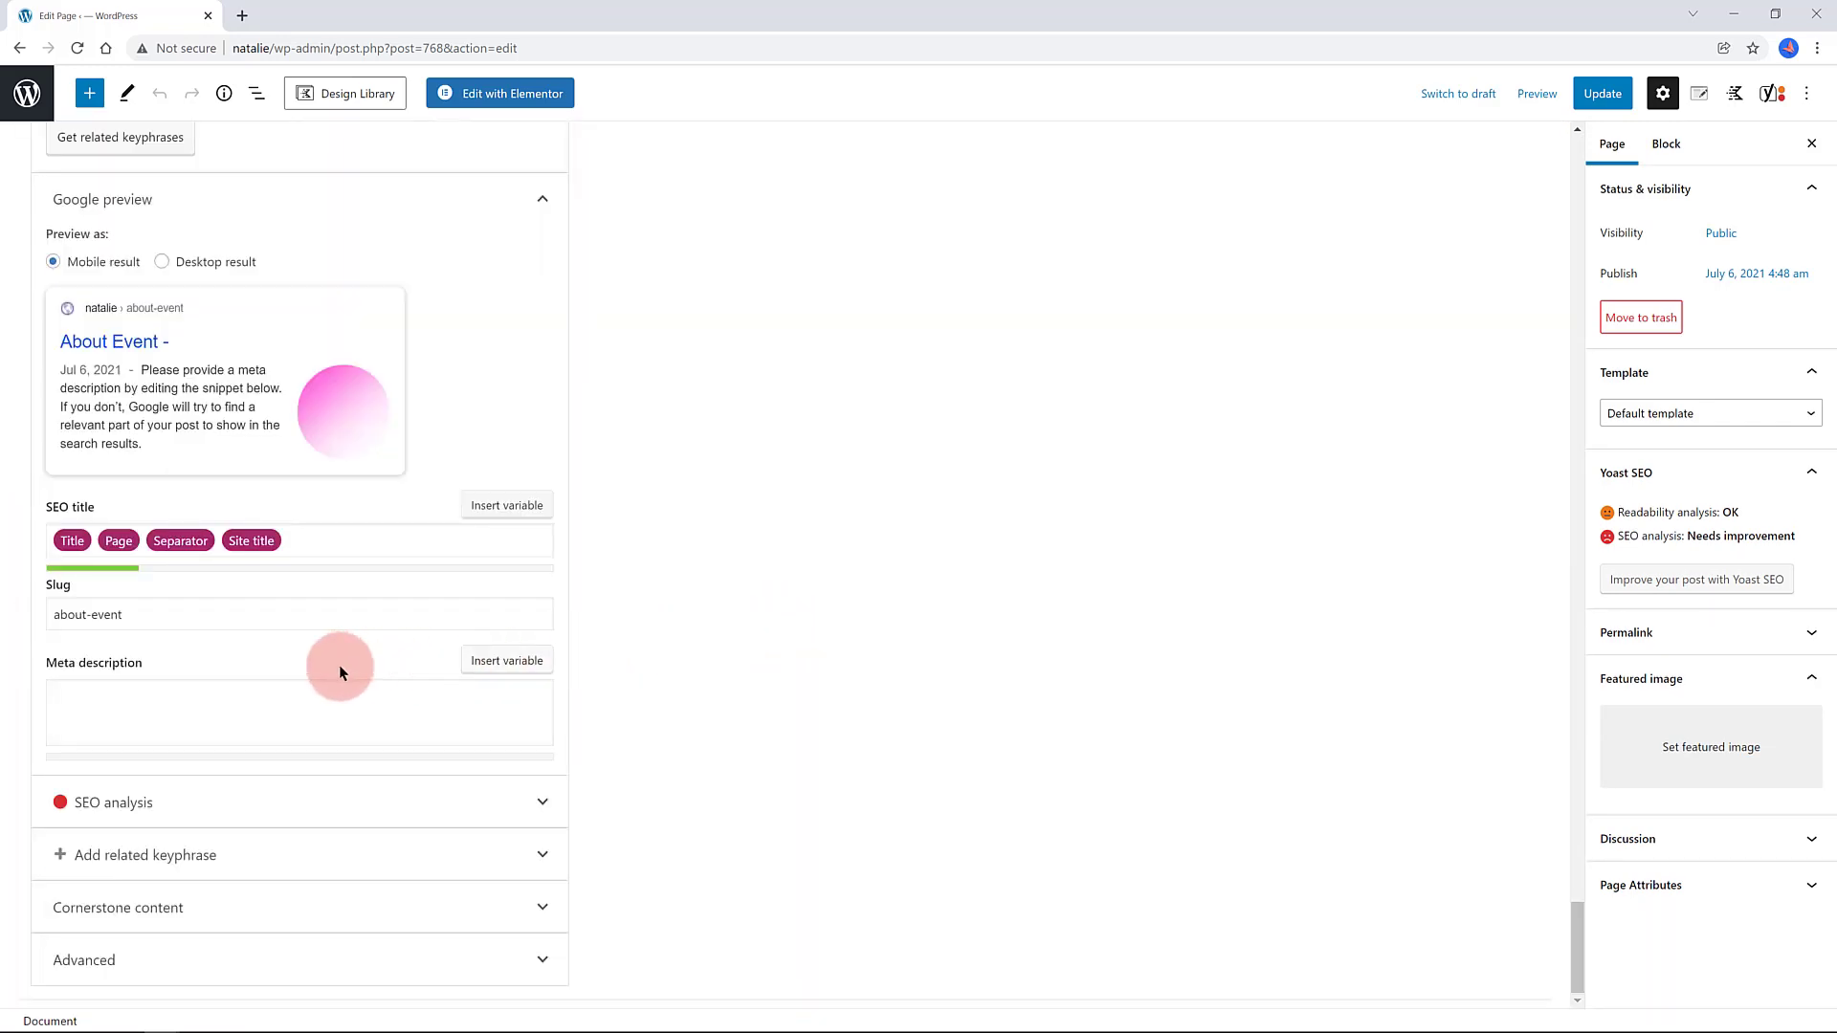
pyautogui.click(180, 962)
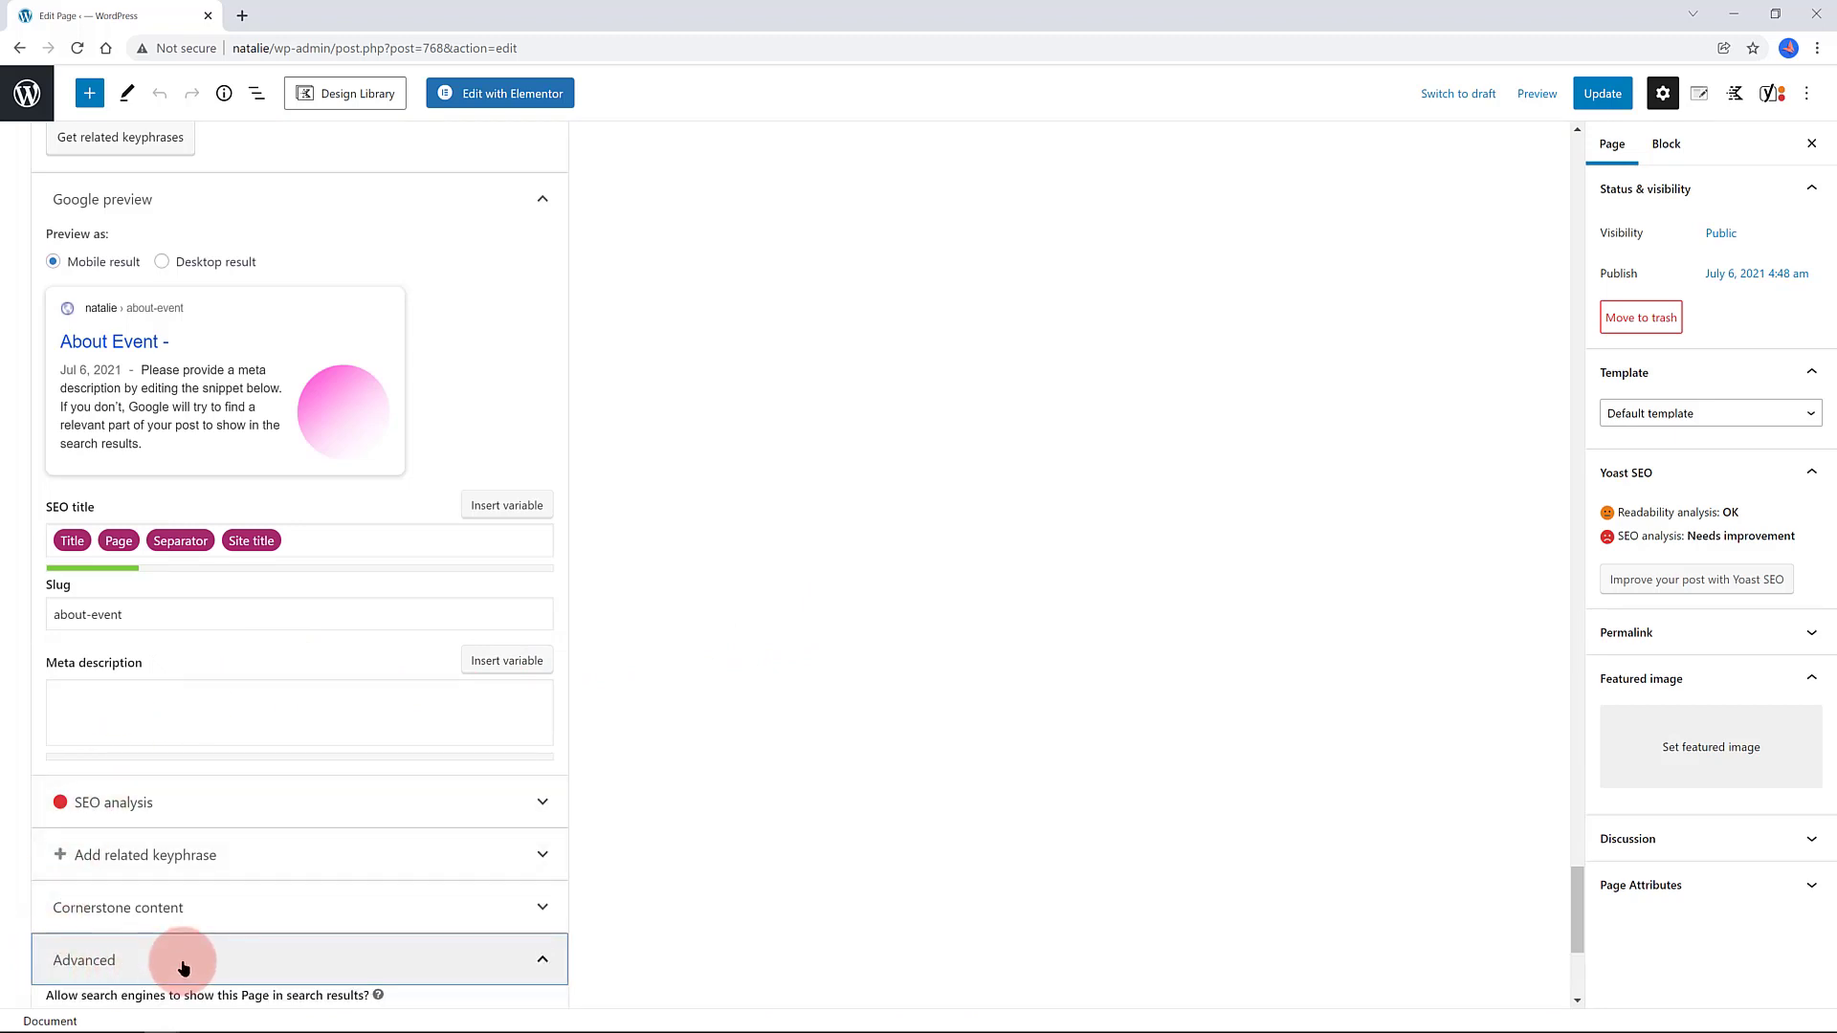
pyautogui.scroll(-5, 484, 978)
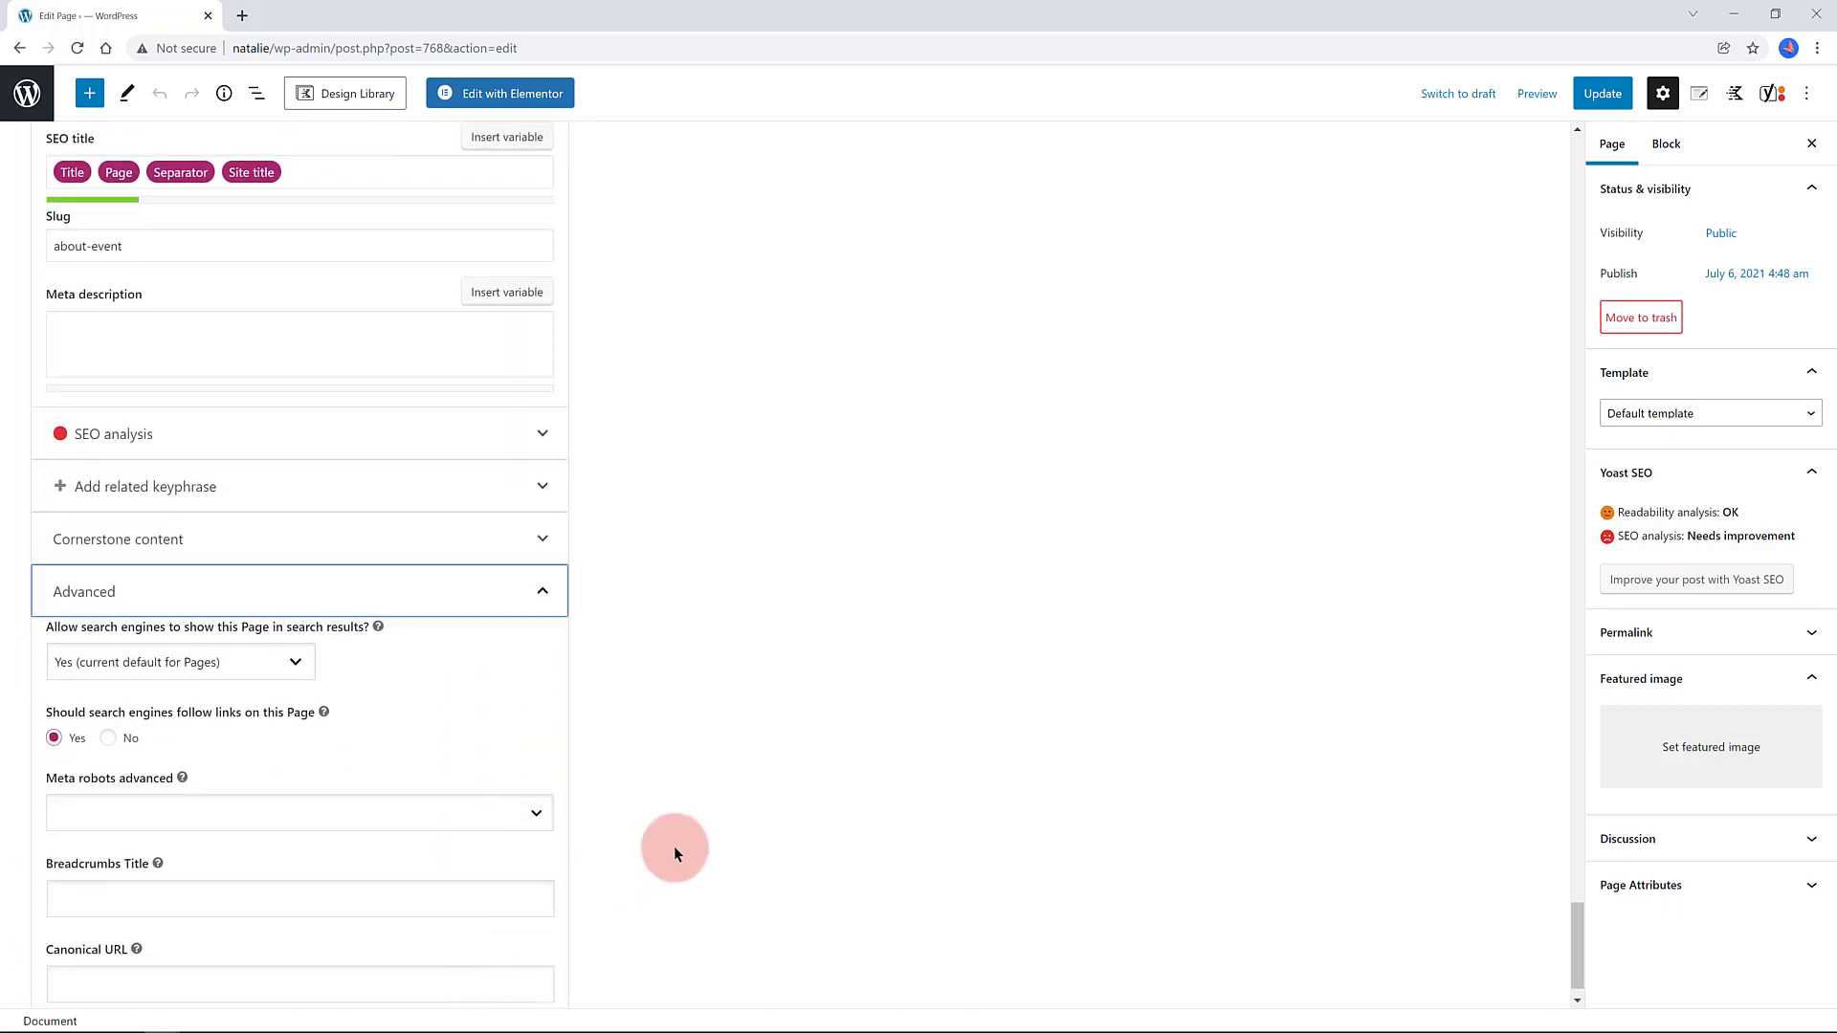
# Set the About Event page's search results visibility to No, link following to No, and advanced meta robots to No Archive
pyautogui.click(272, 626)
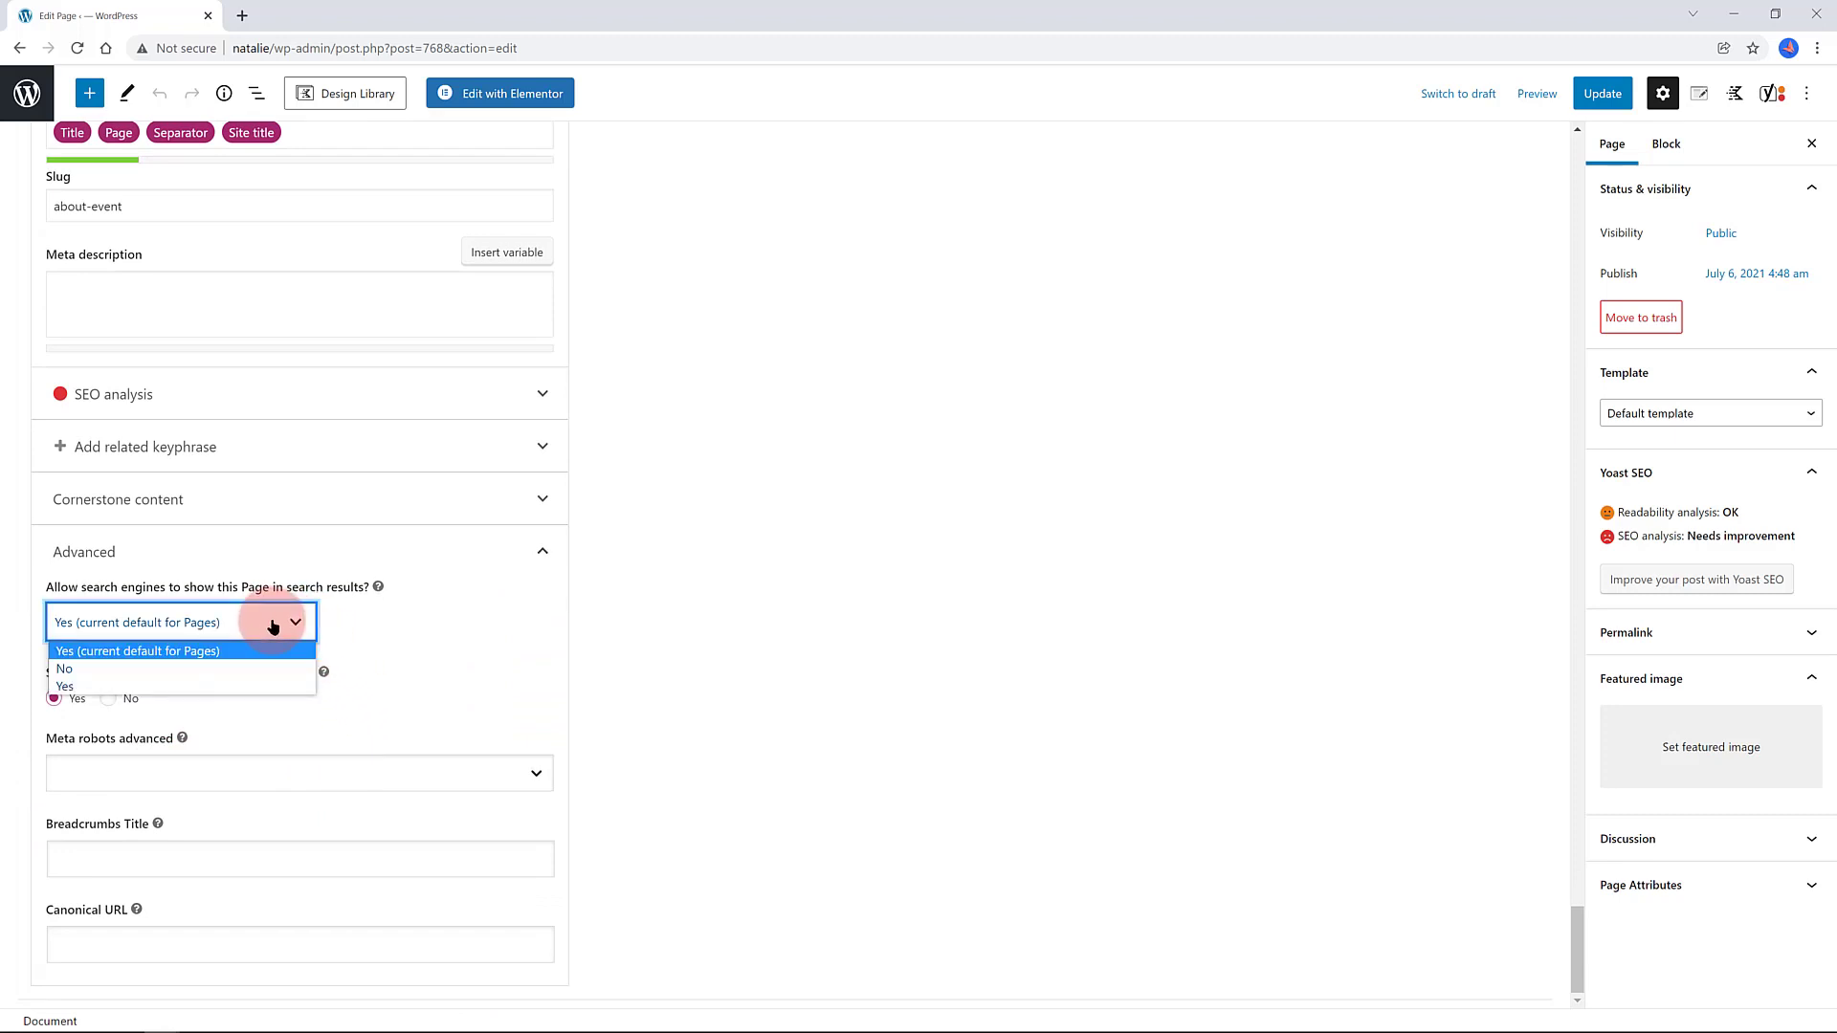
pyautogui.click(192, 672)
pyautogui.click(457, 773)
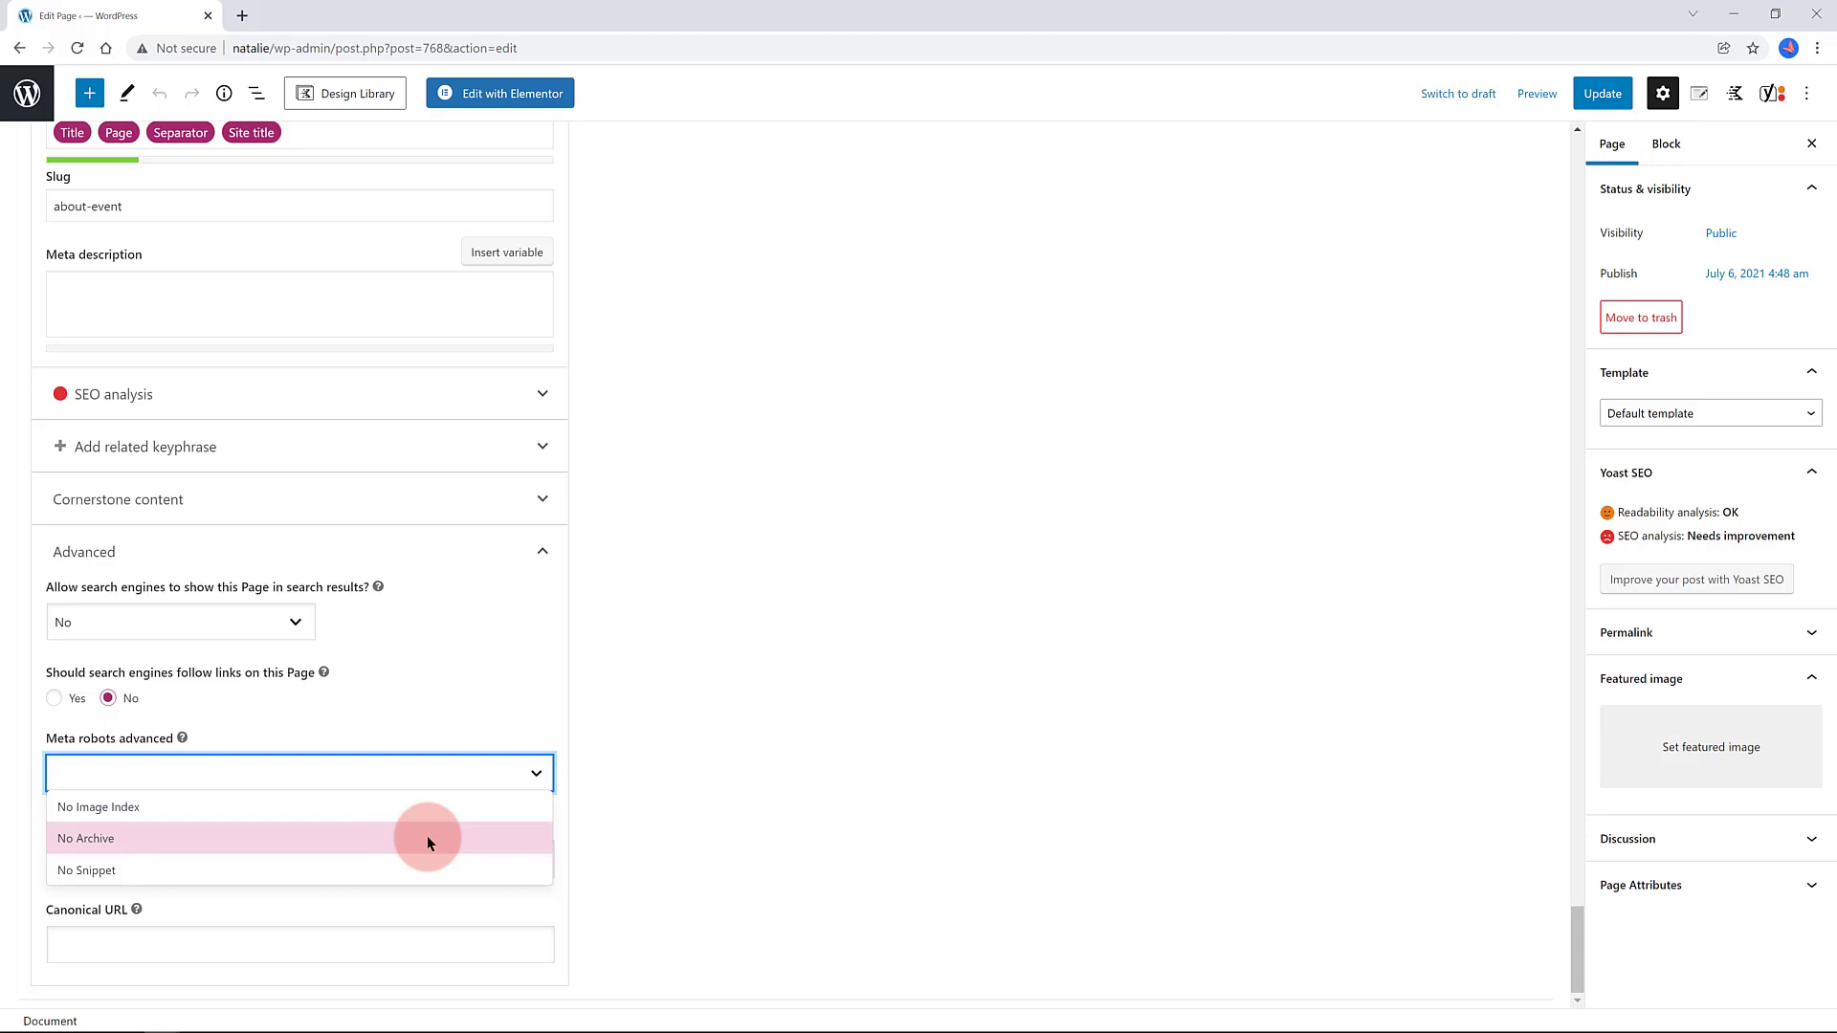
pyautogui.click(427, 839)
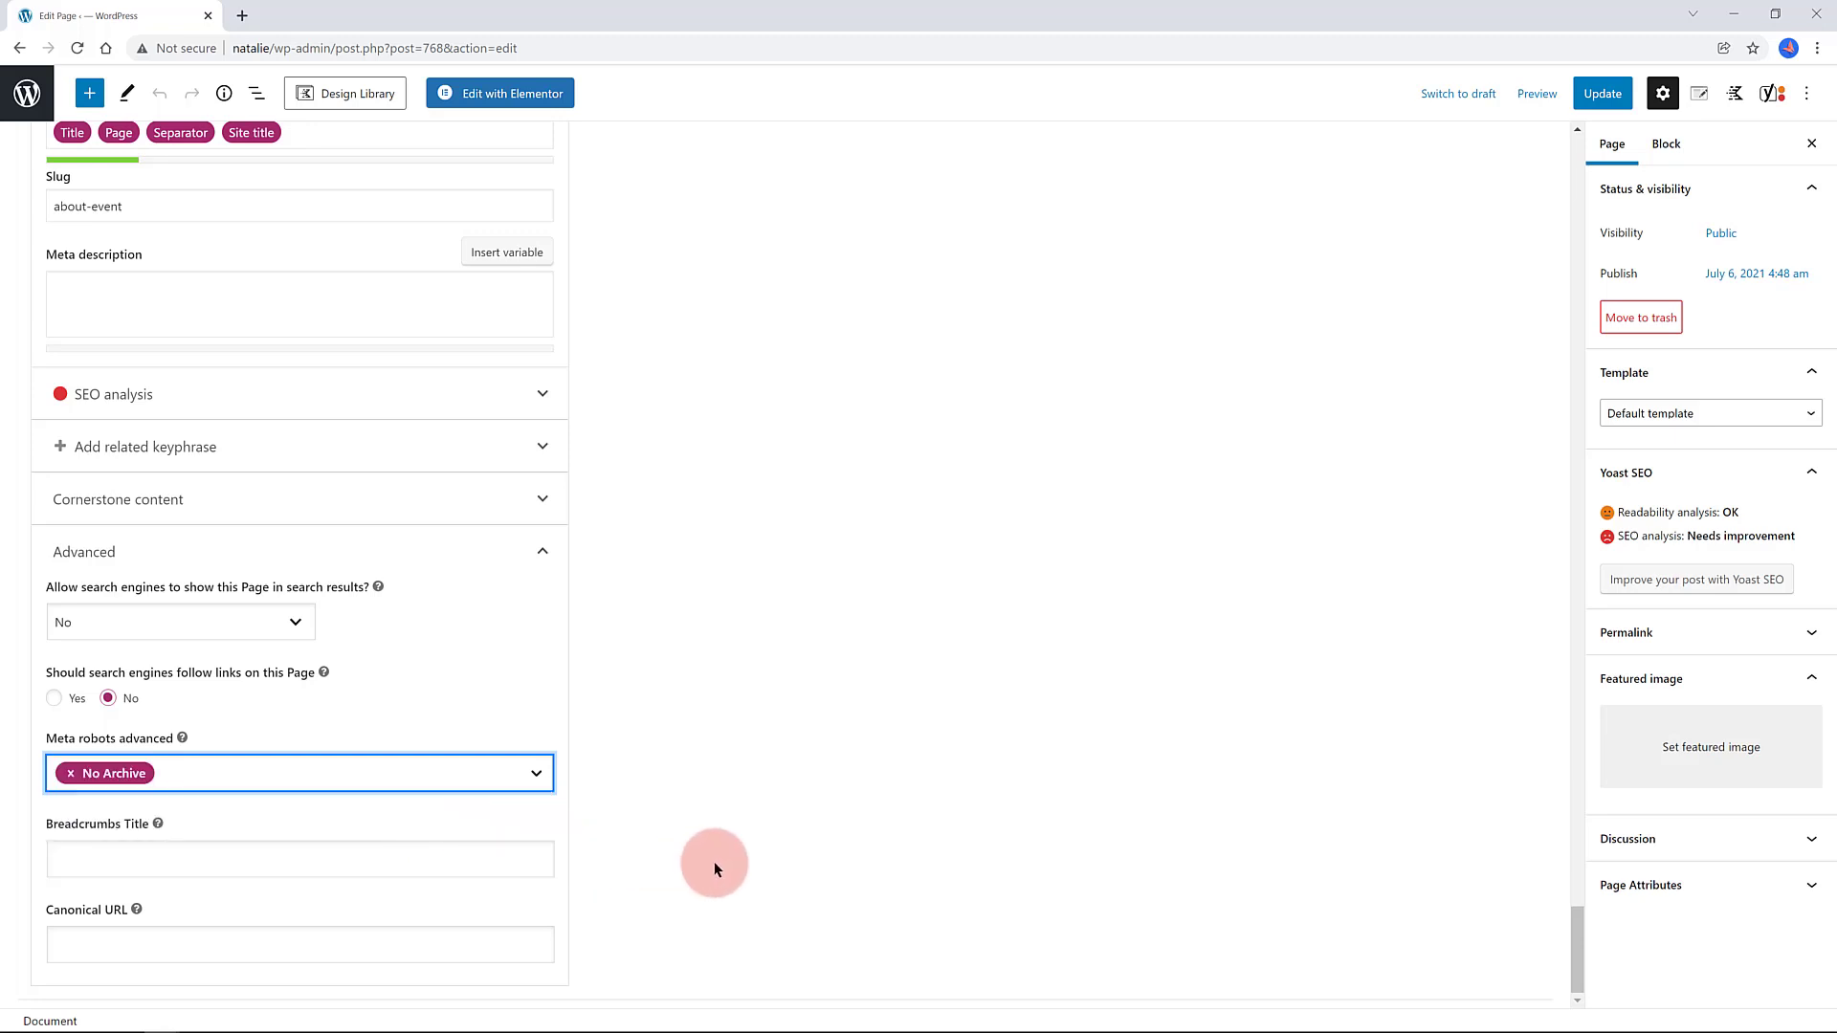
pyautogui.click(713, 865)
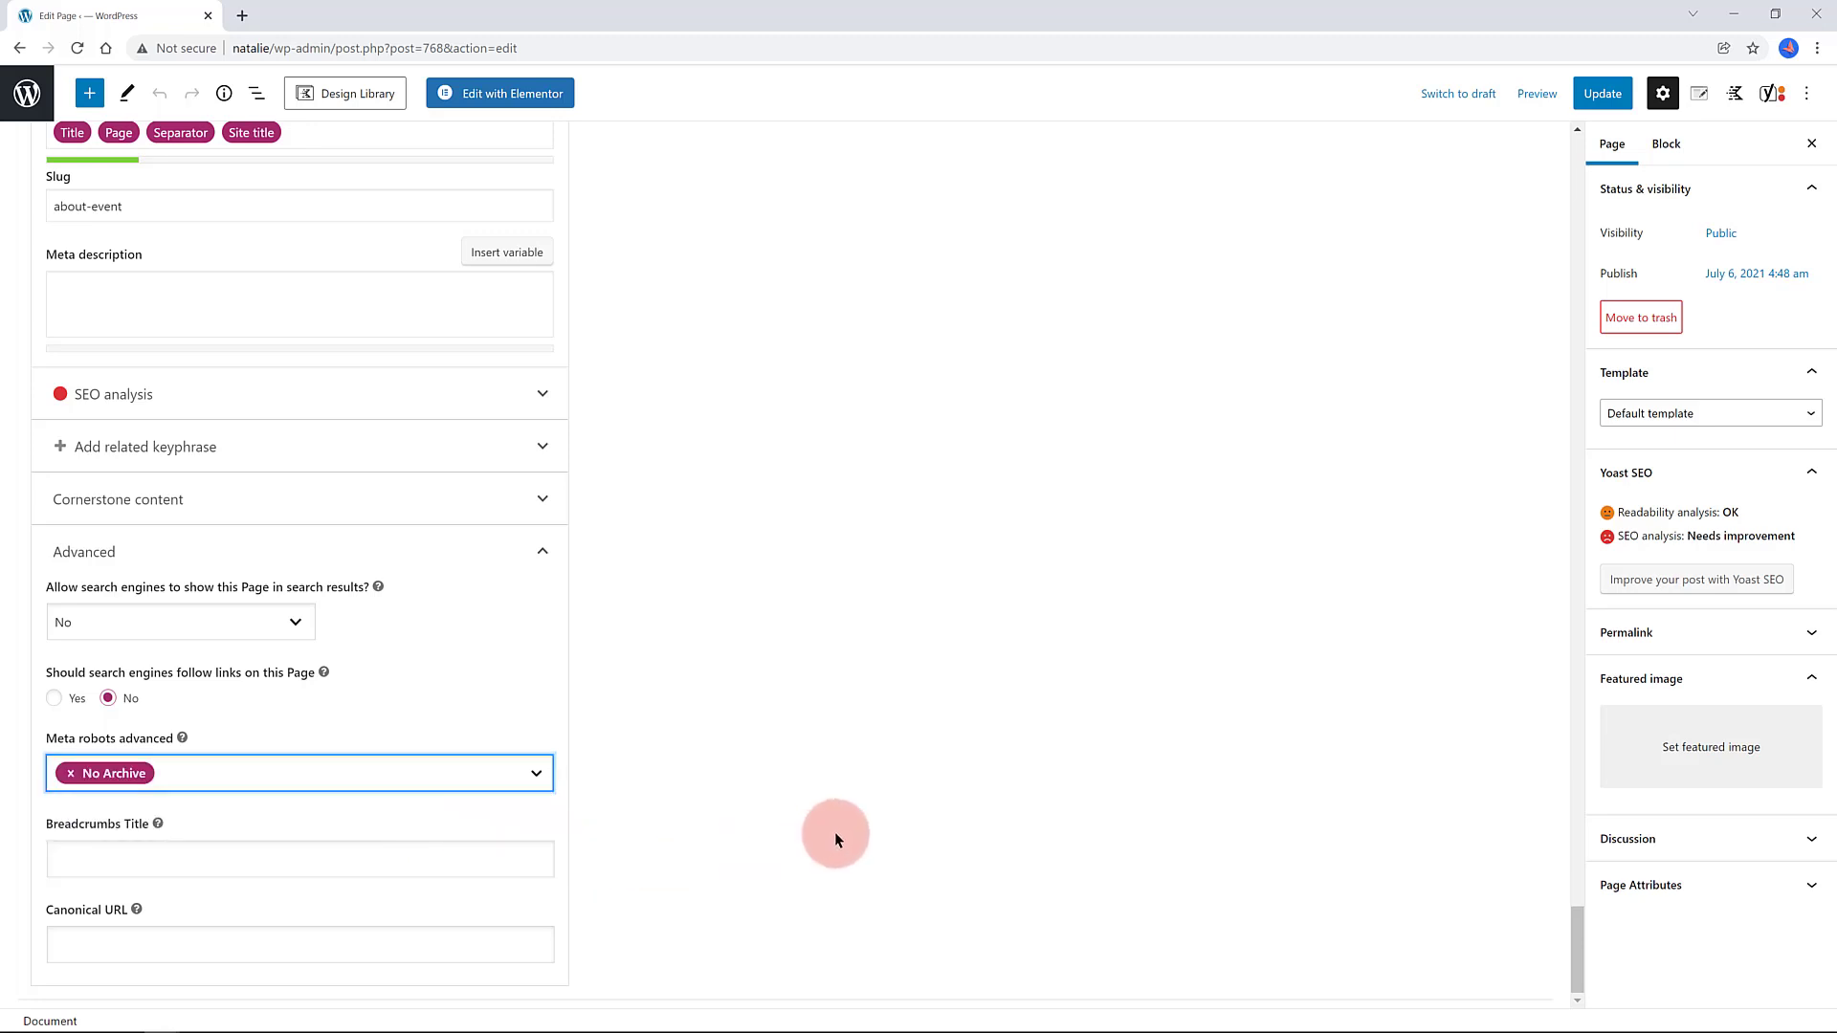
pyautogui.click(133, 939)
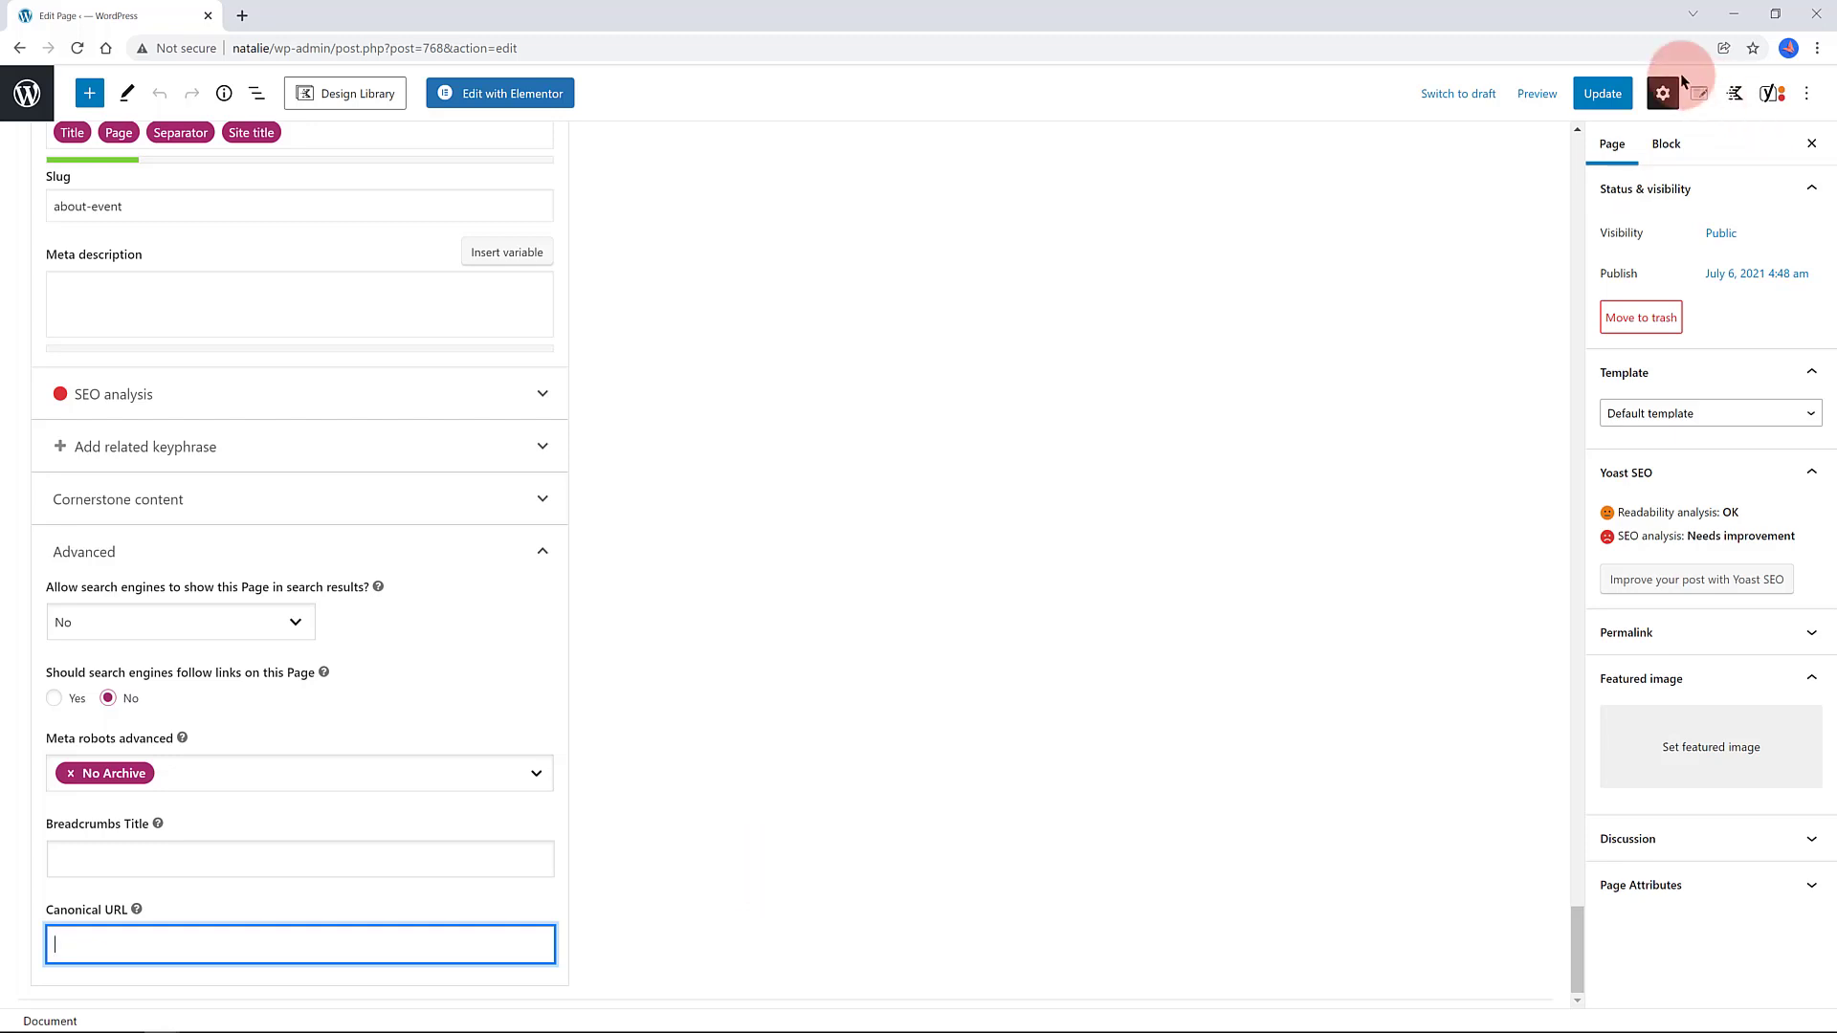
# Update the About Event page and return to the list of pages
pyautogui.click(1602, 92)
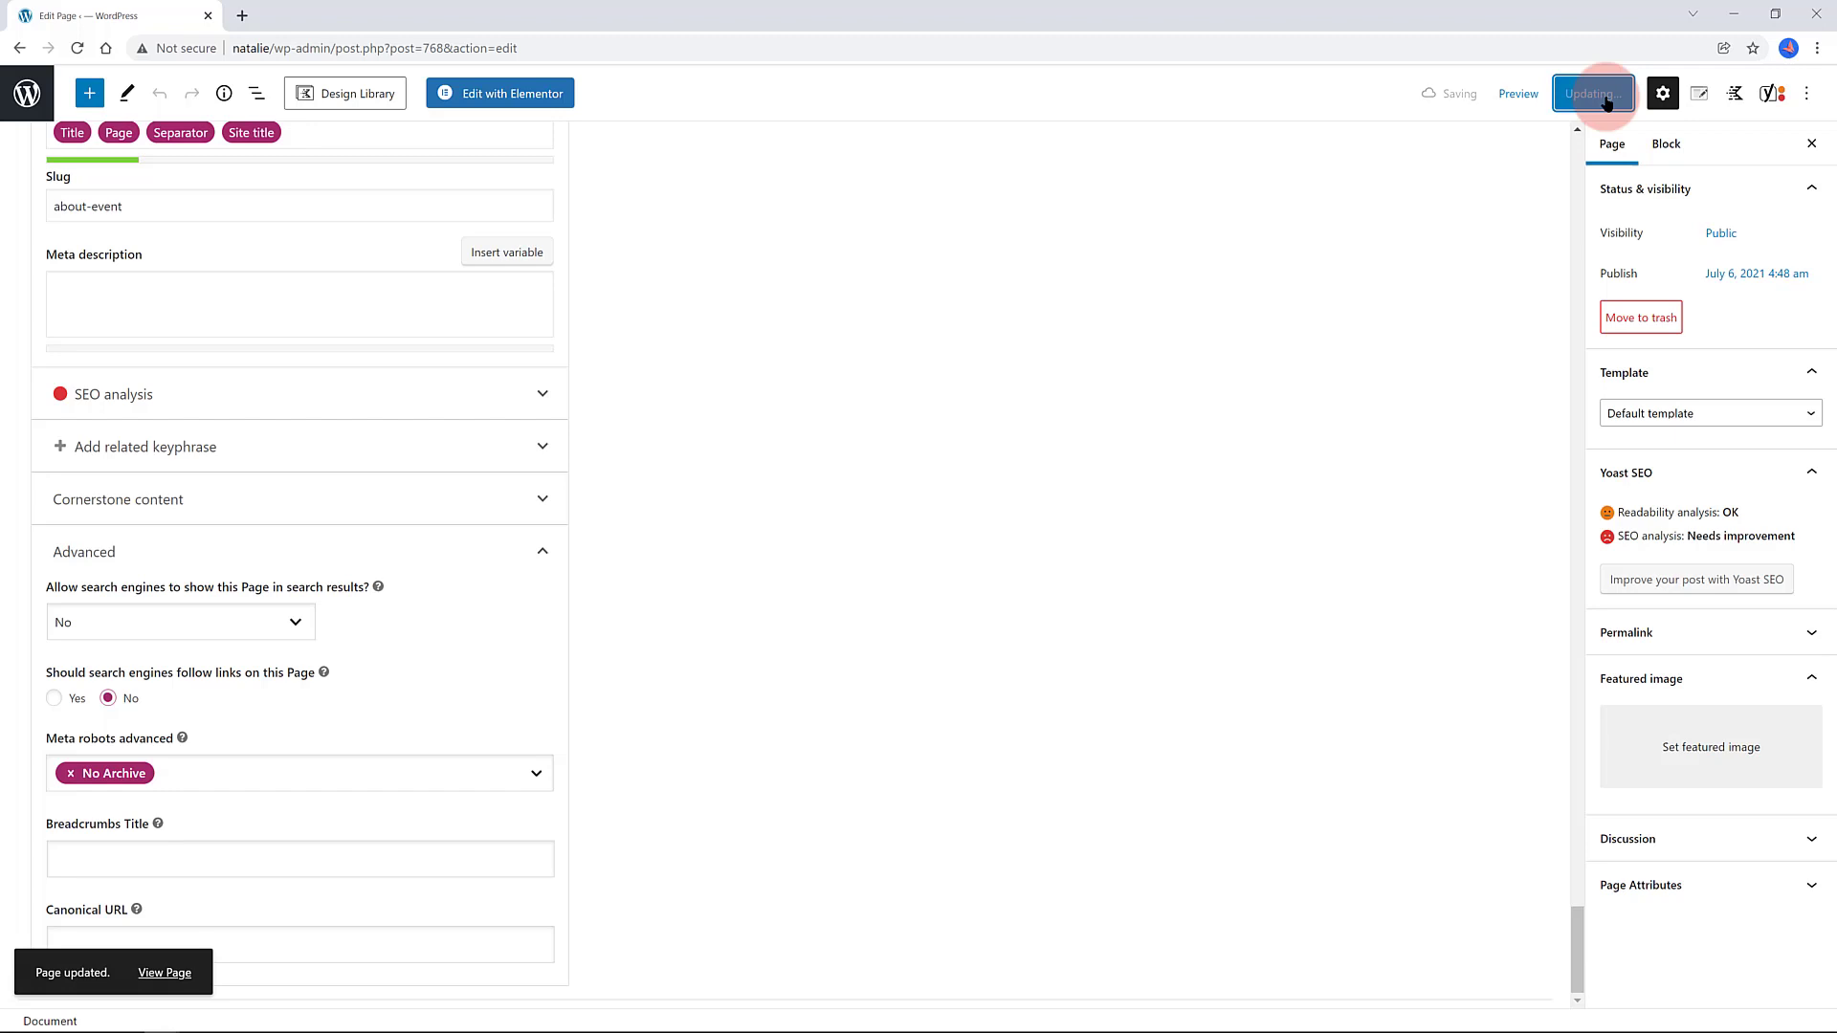
pyautogui.click(21, 97)
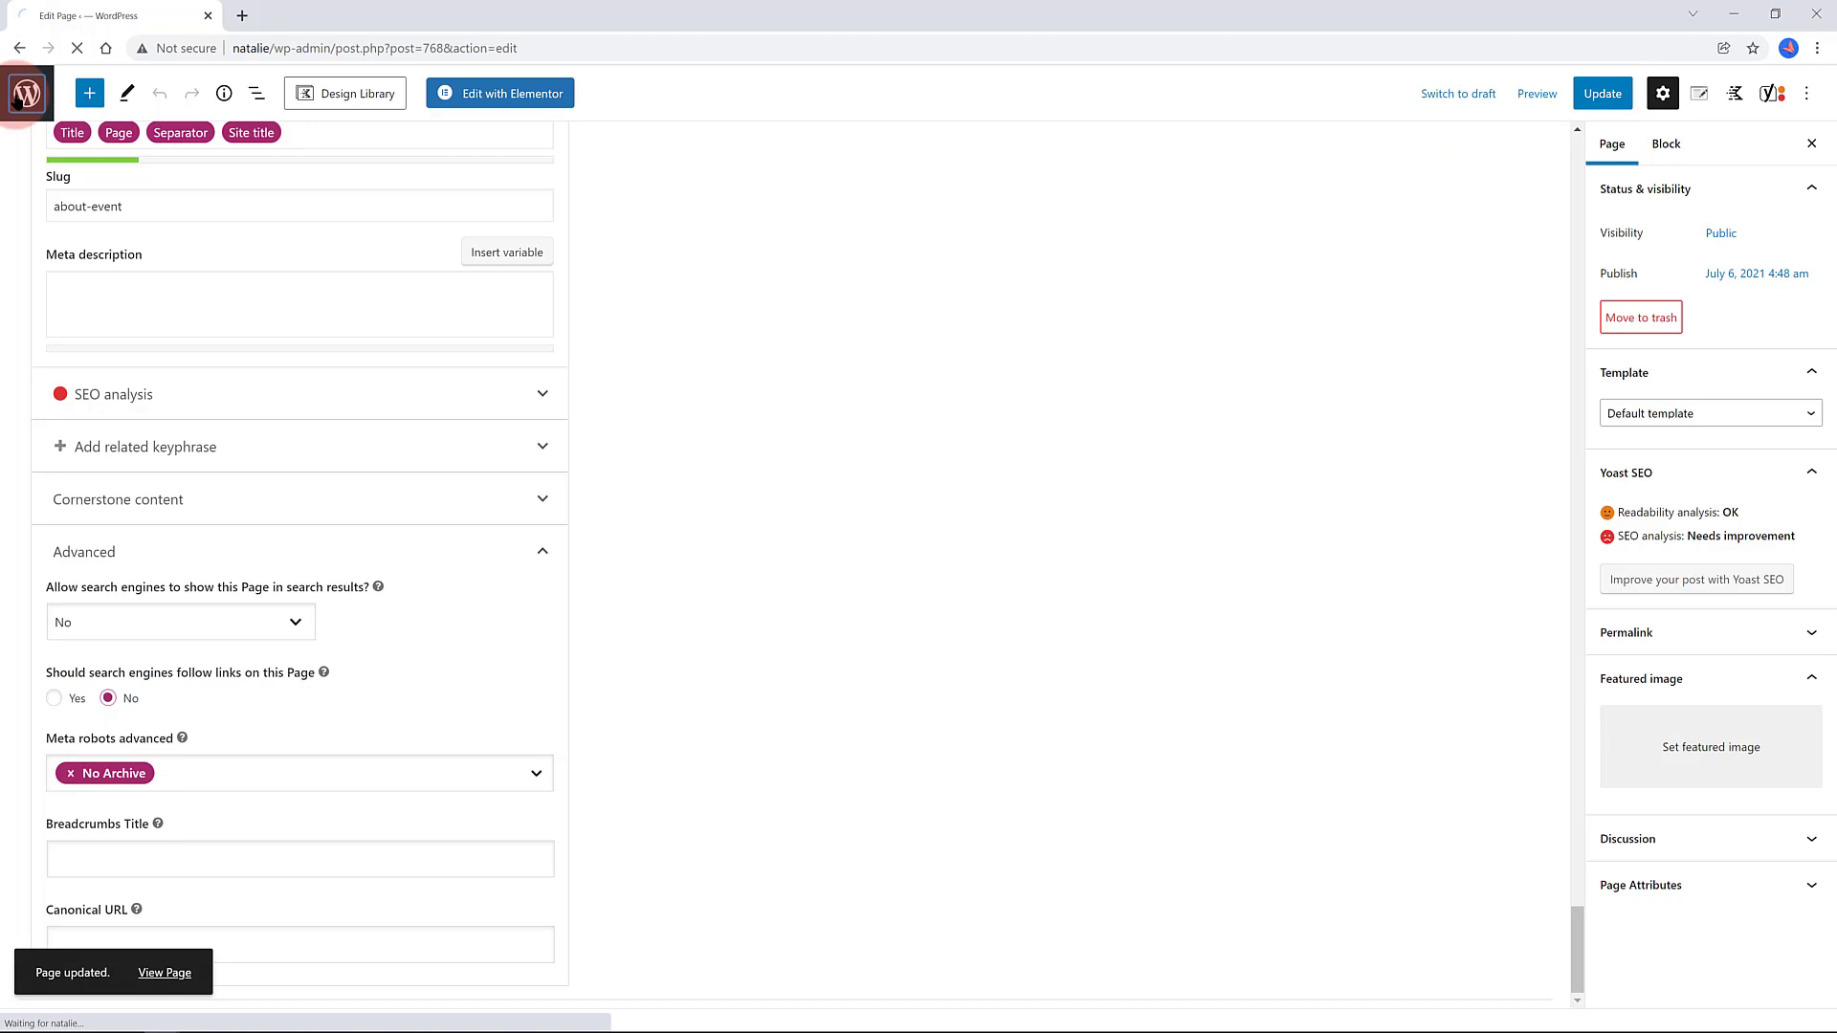
pyautogui.click(1606, 96)
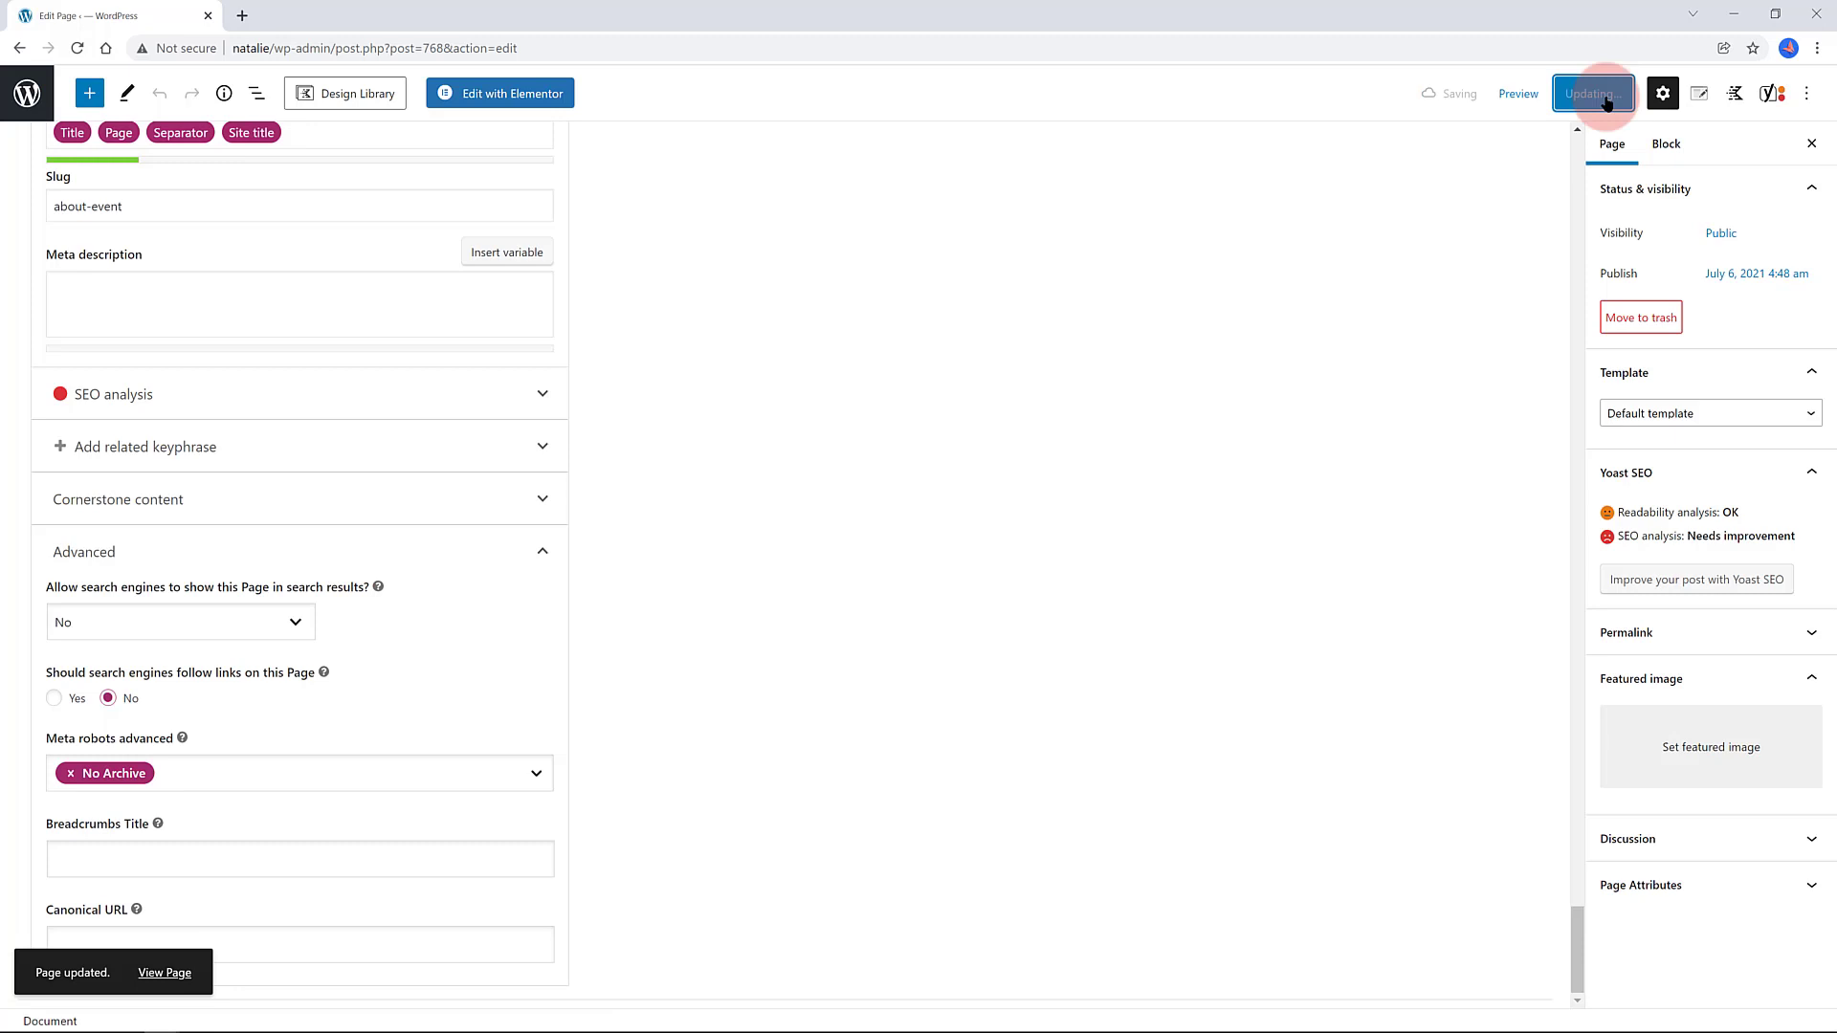
pyautogui.click(19, 98)
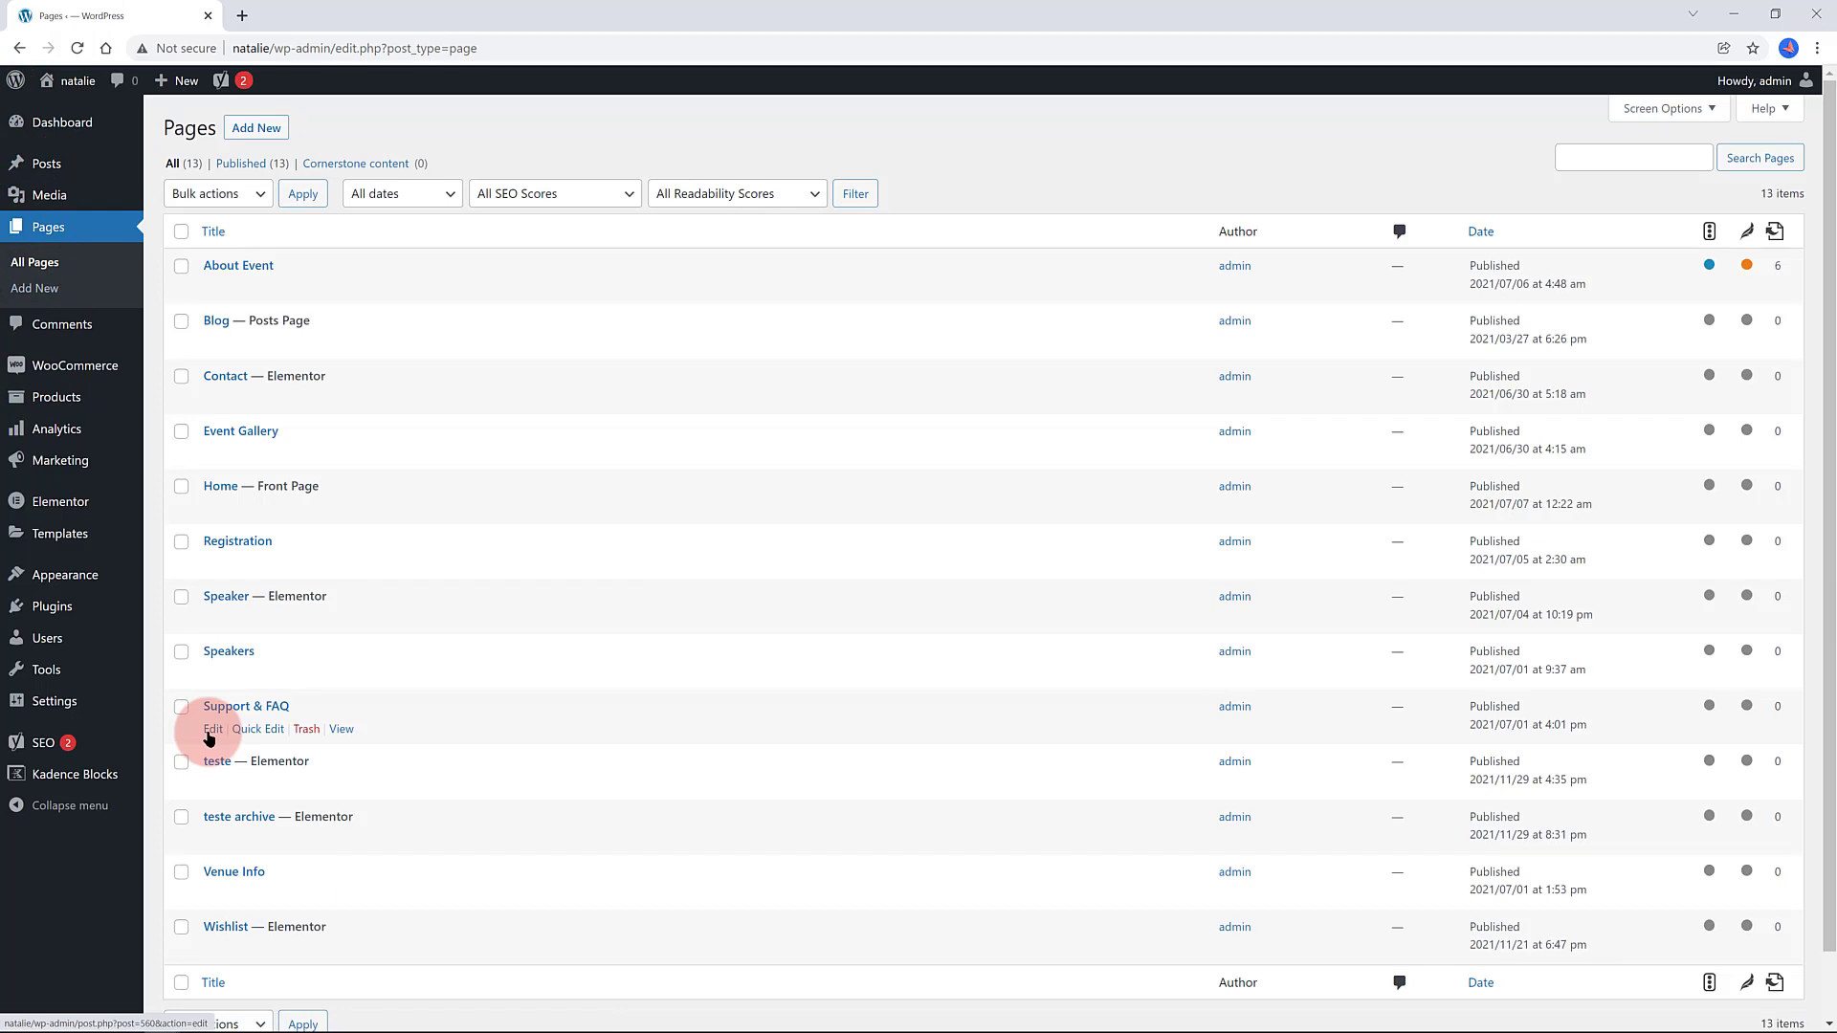
# Open the Support & FAQ page for editing and set its visibility to Private, accepting private publication
pyautogui.click(210, 730)
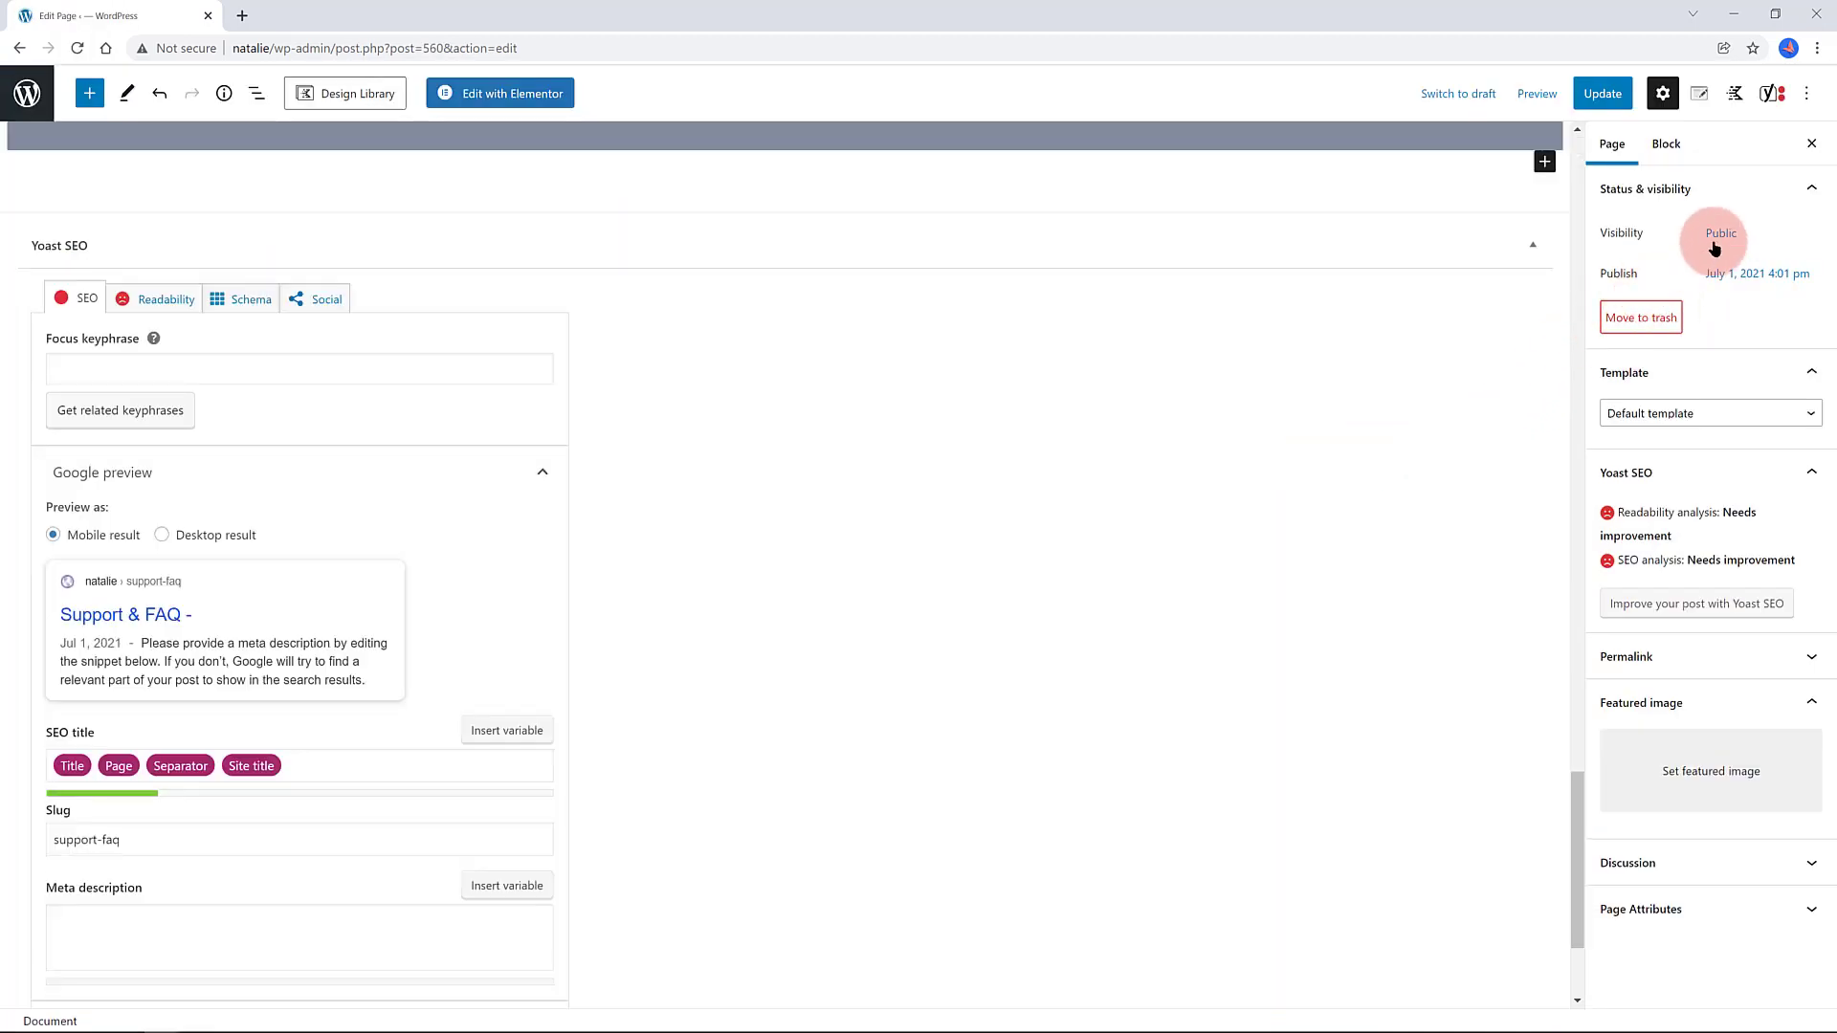
pyautogui.click(1718, 239)
pyautogui.click(1718, 238)
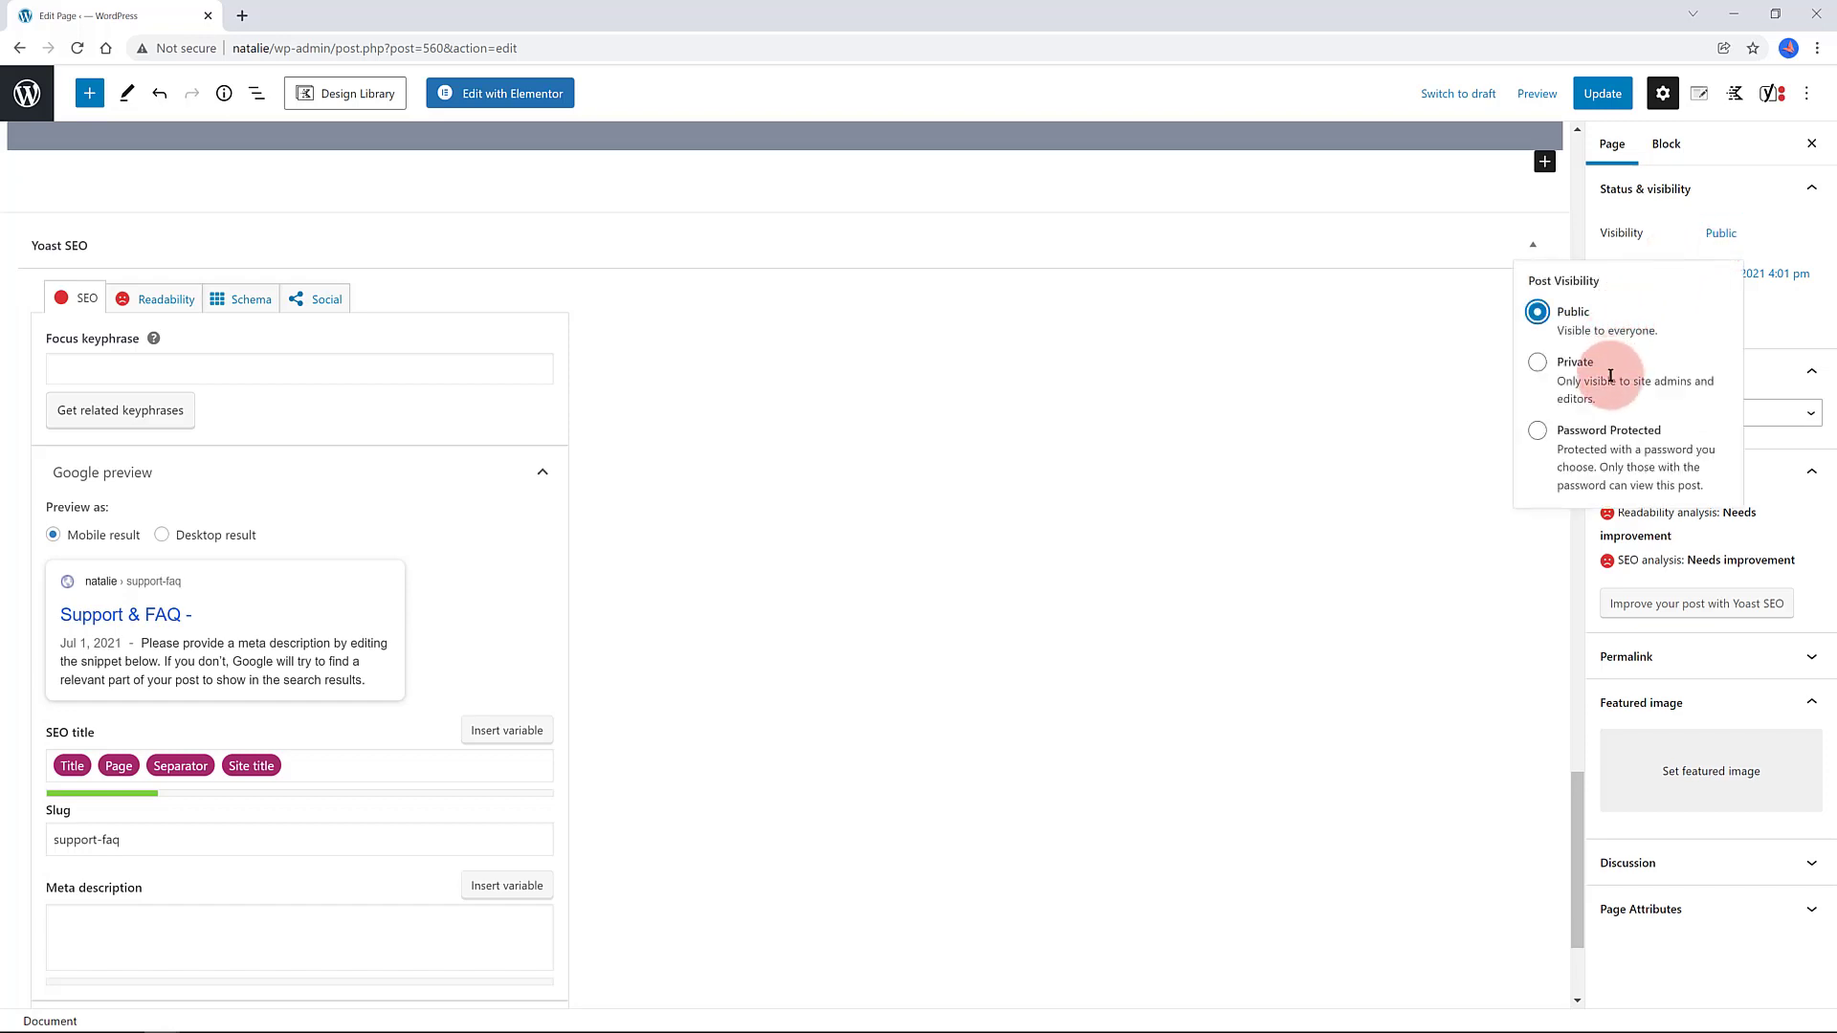
pyautogui.click(1538, 366)
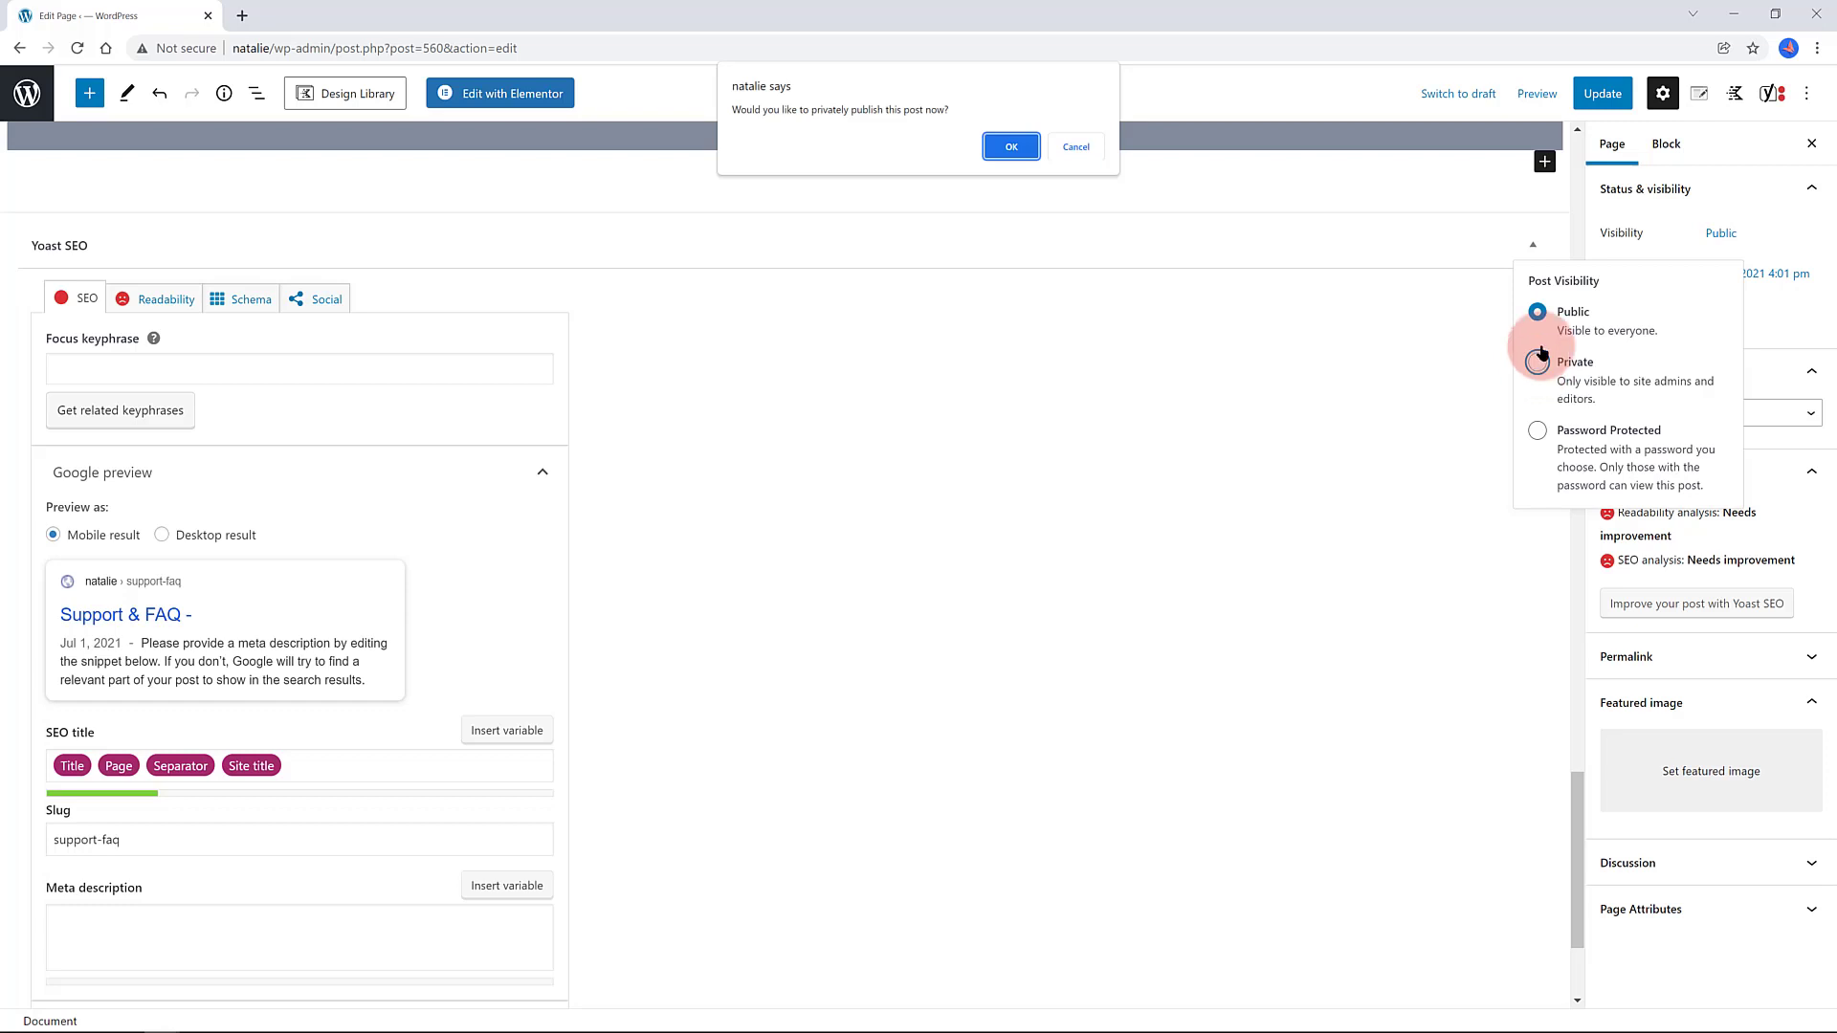
pyautogui.click(1009, 147)
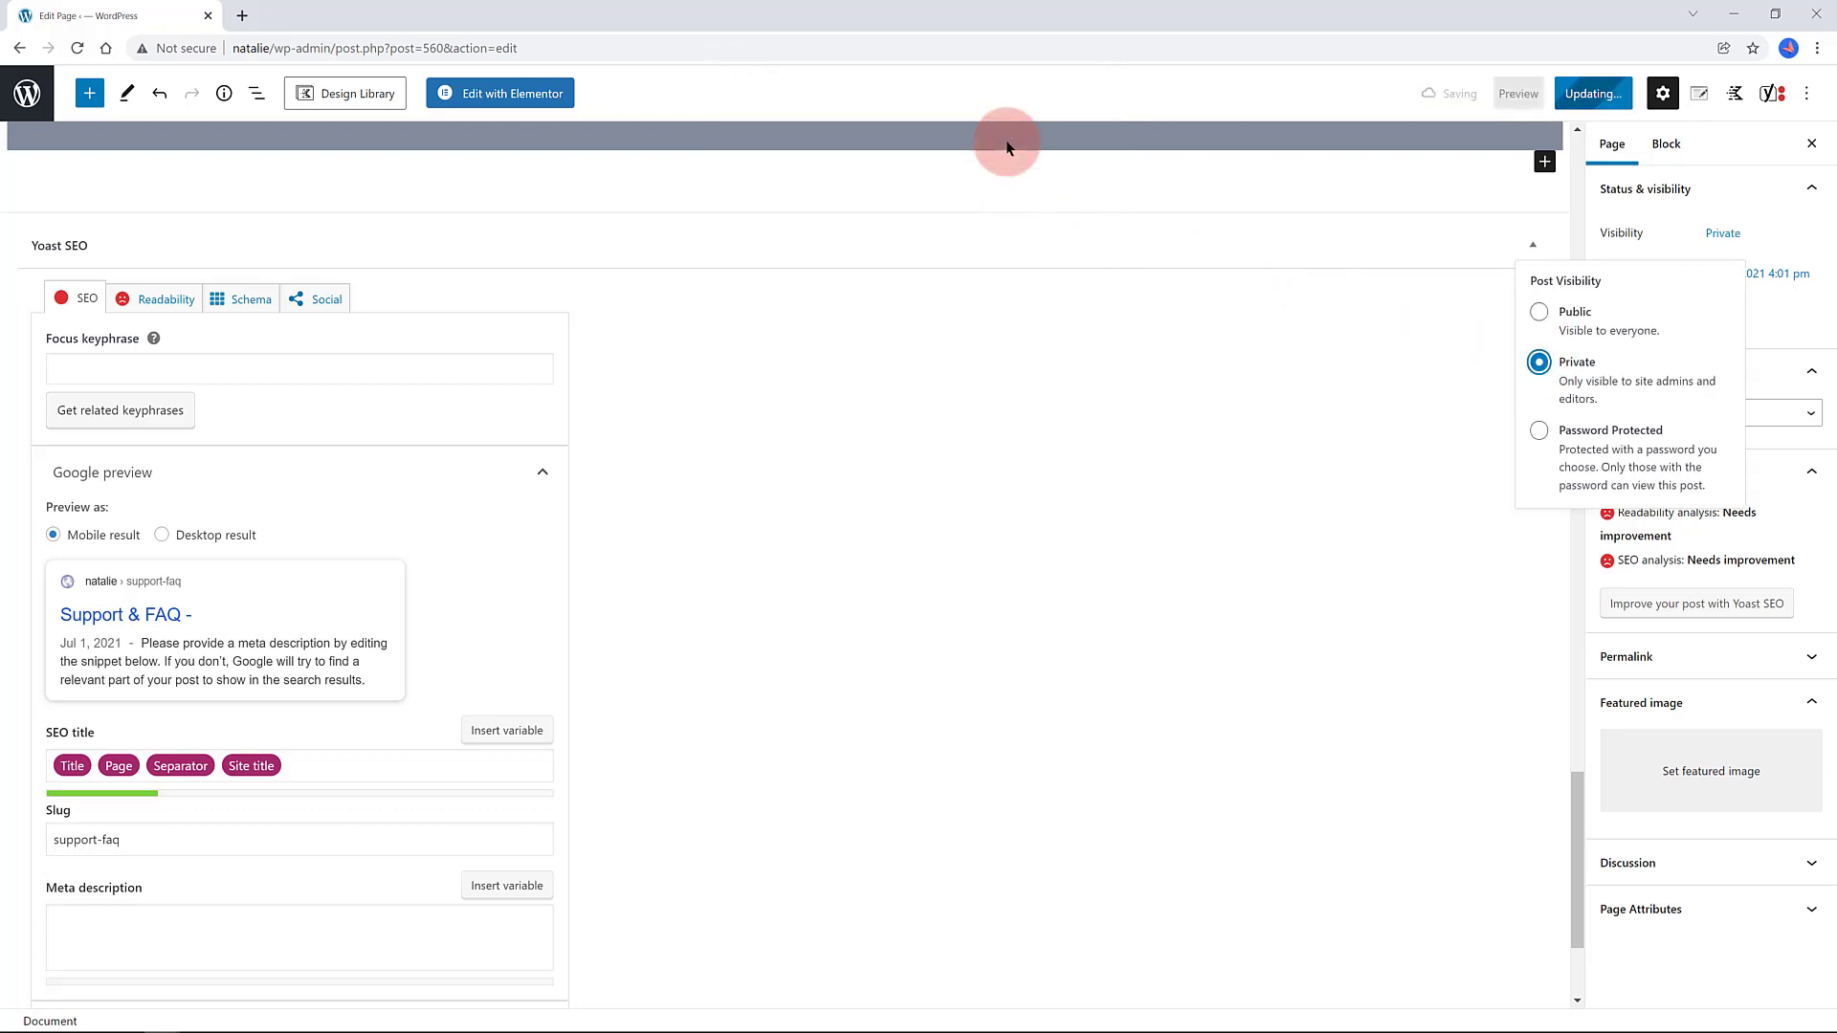
# Switch the Support & FAQ page's visibility to Password Protected and activate its password field
pyautogui.click(1539, 432)
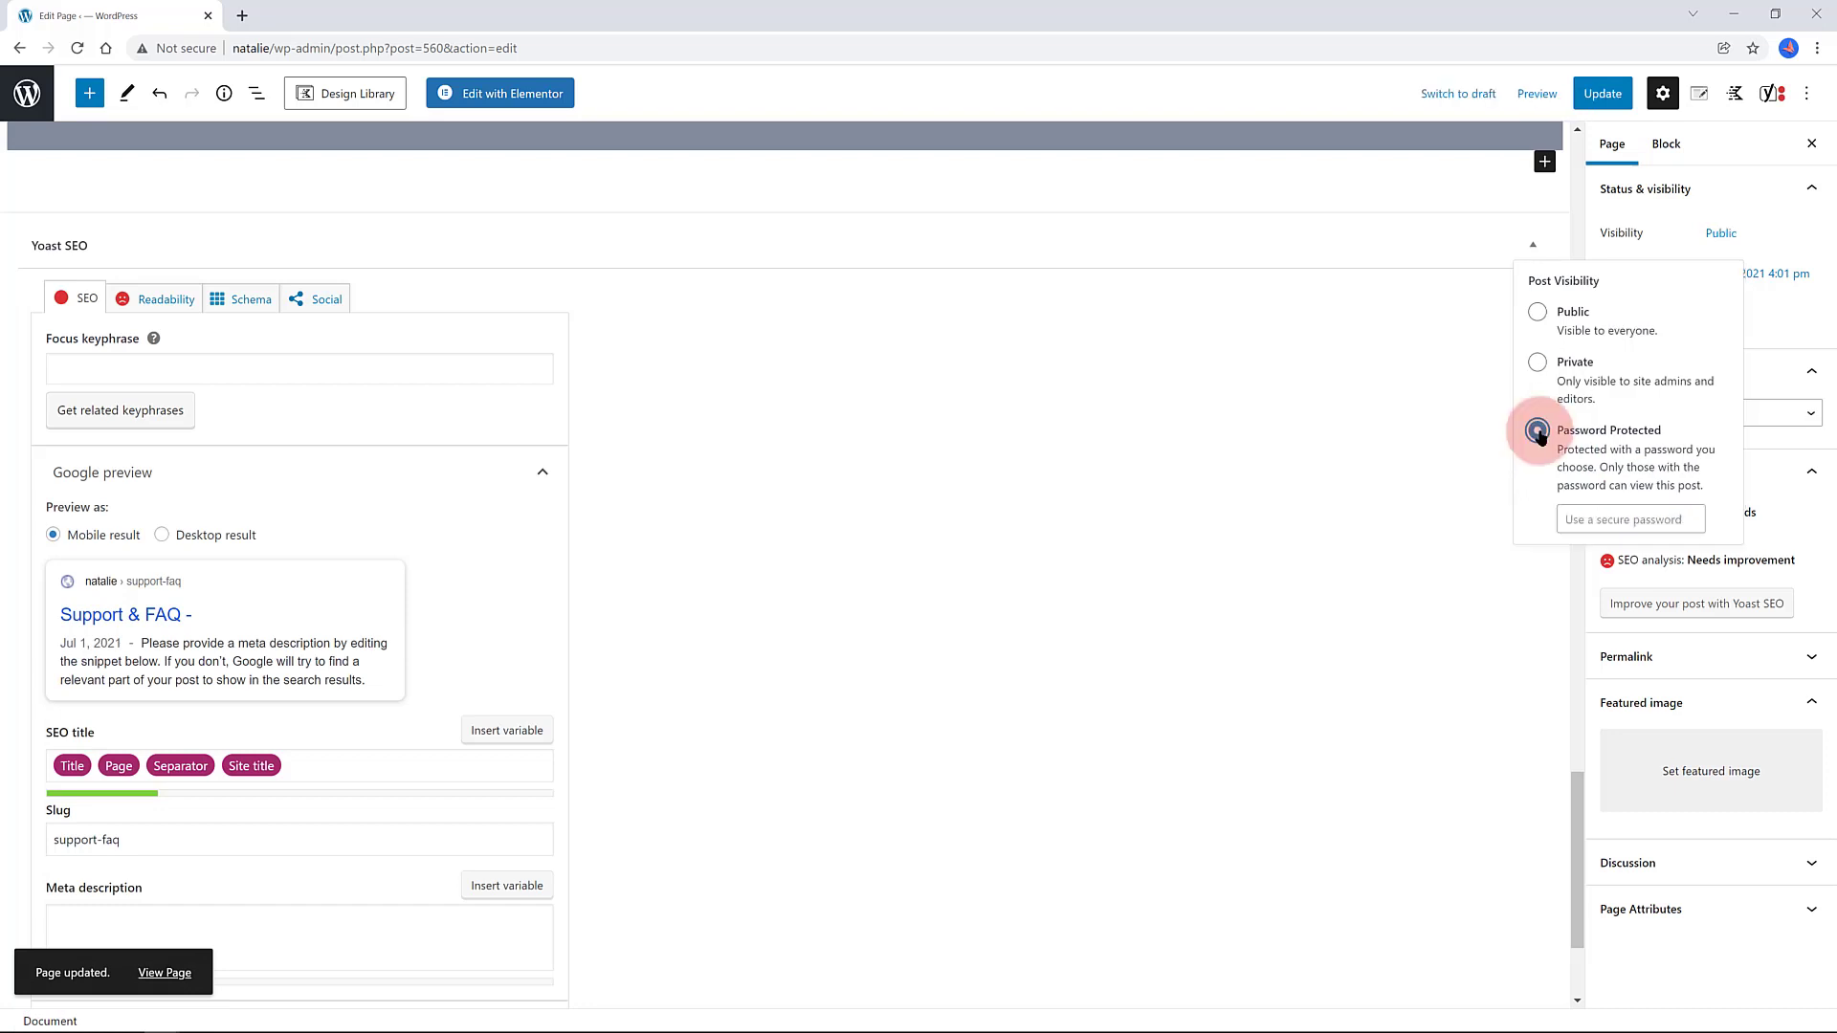
pyautogui.click(1586, 522)
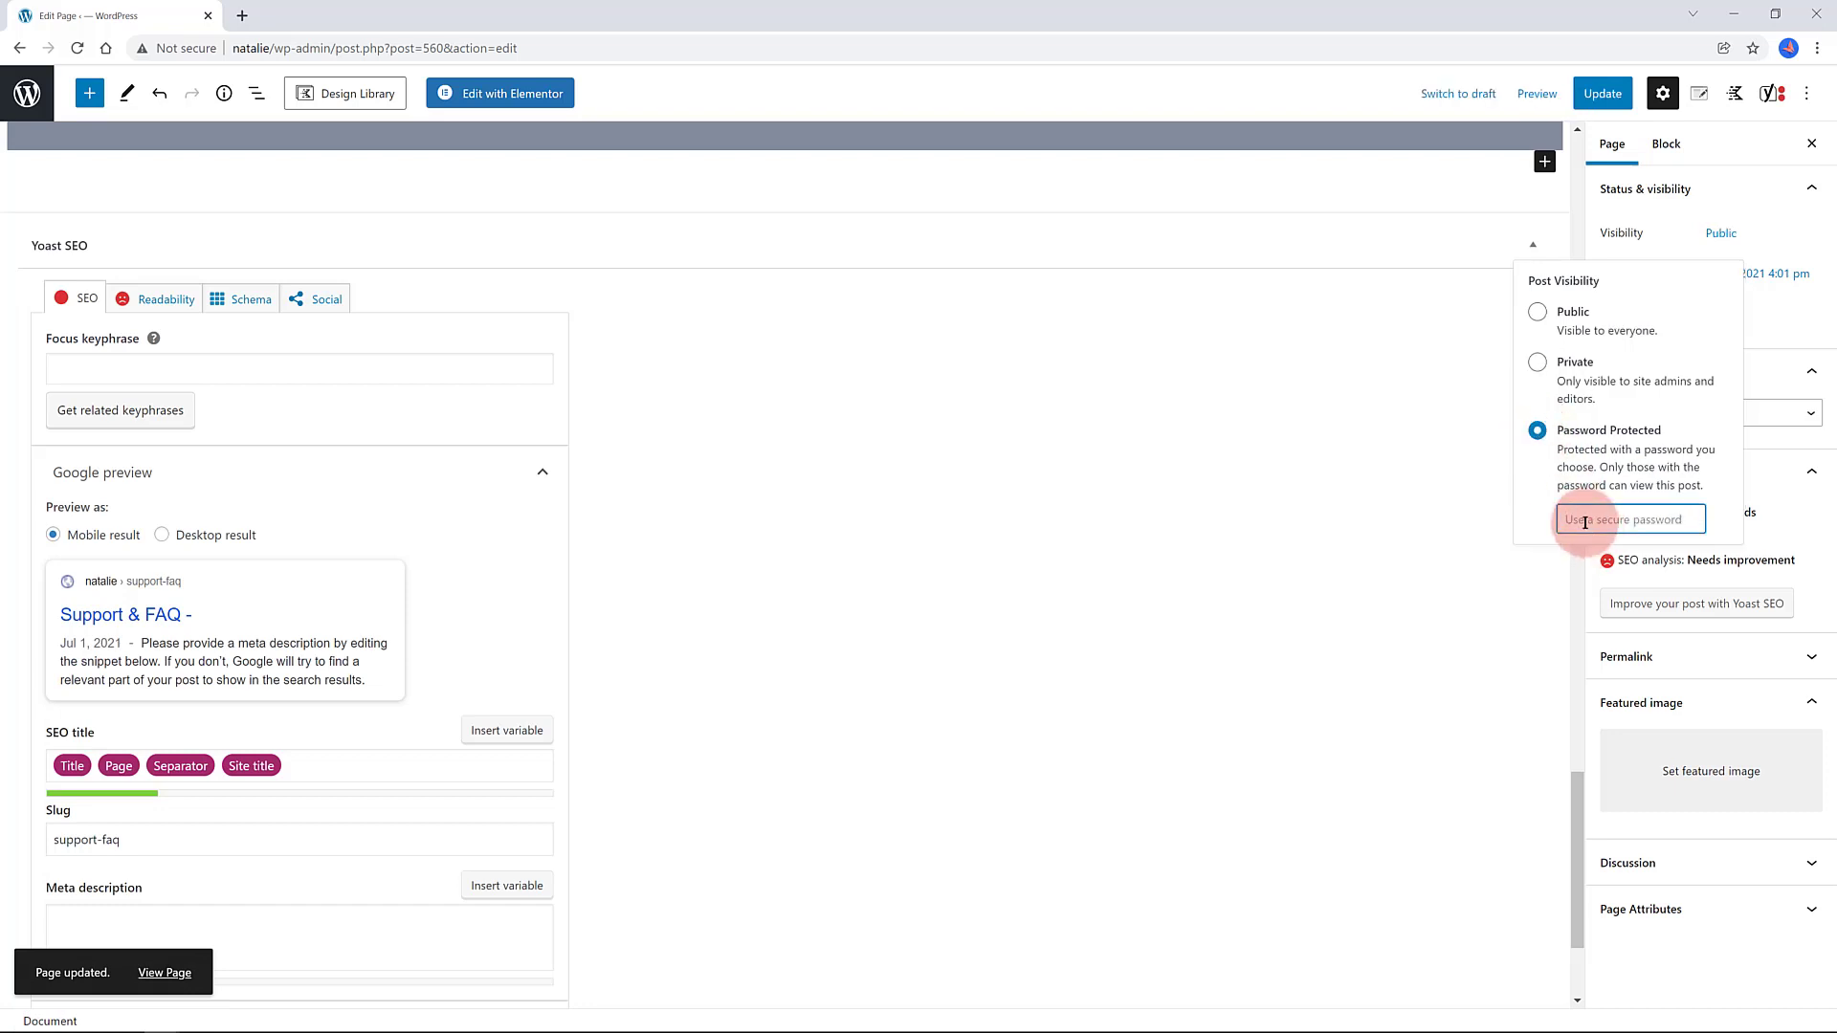
# Return the Support & FAQ page to Private visibility, and update it before going back to the list of pages
pyautogui.click(1535, 364)
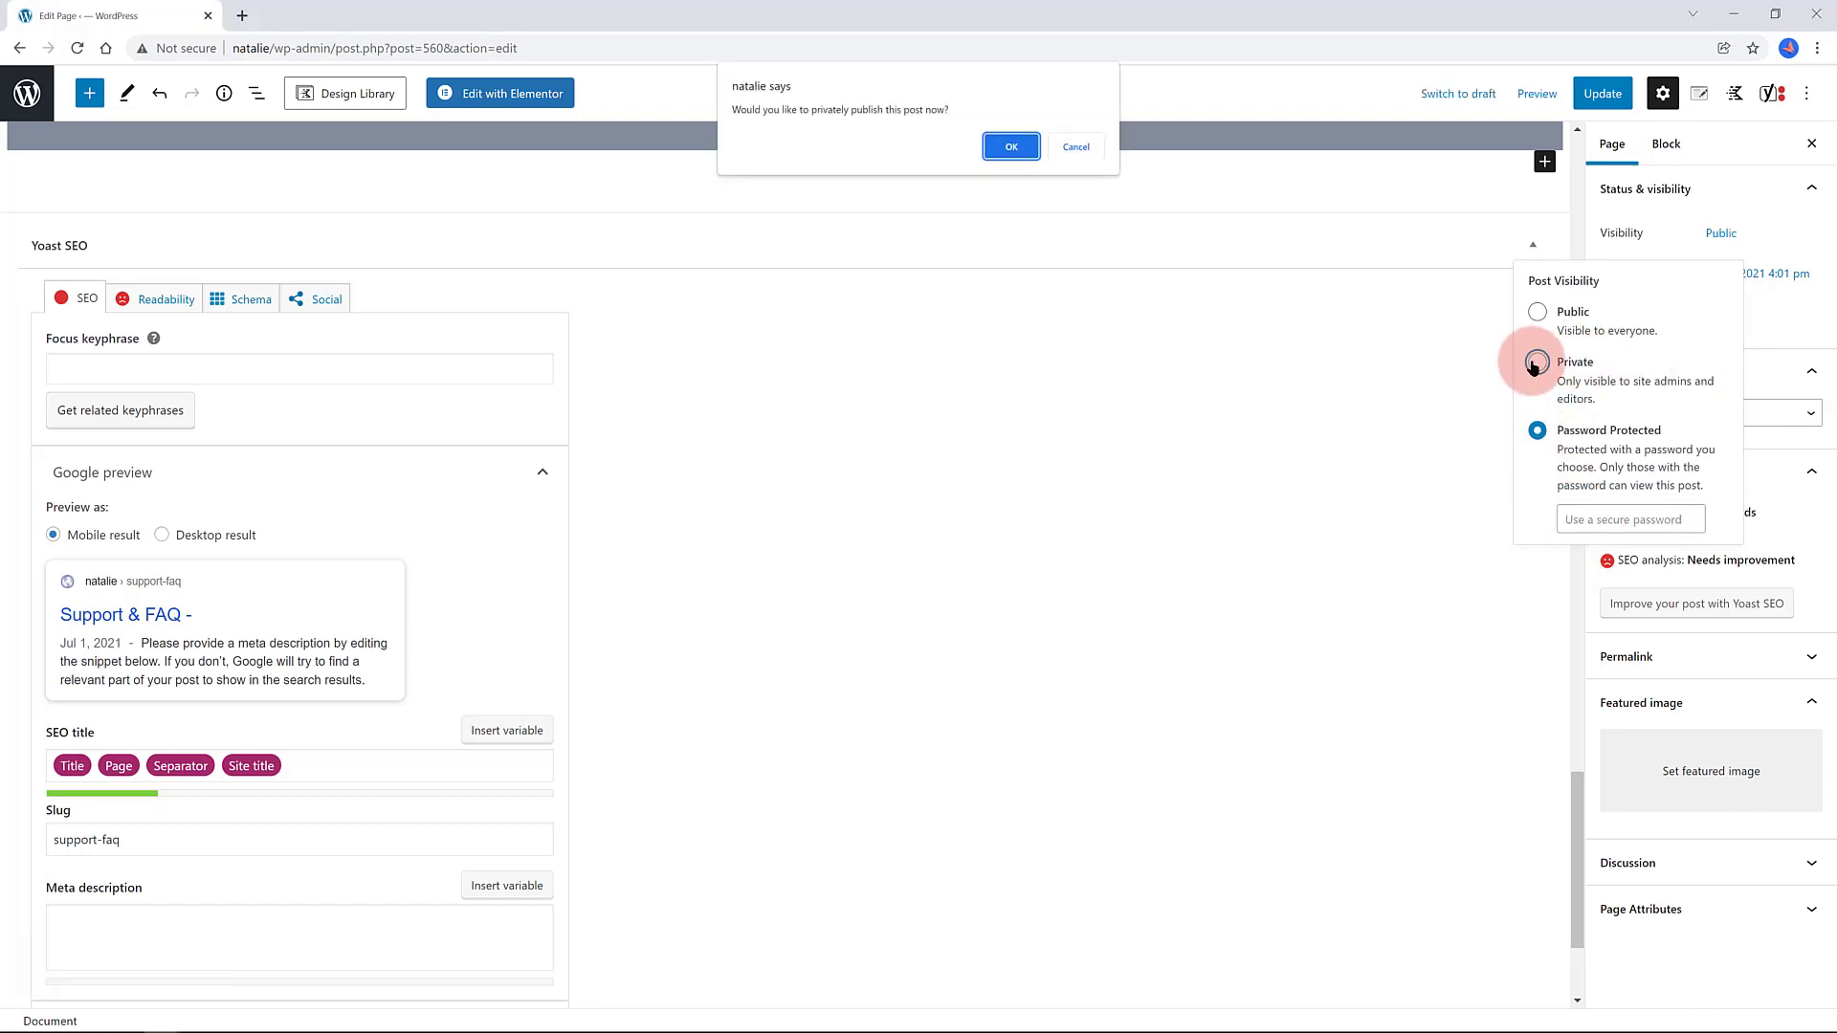
pyautogui.click(1011, 147)
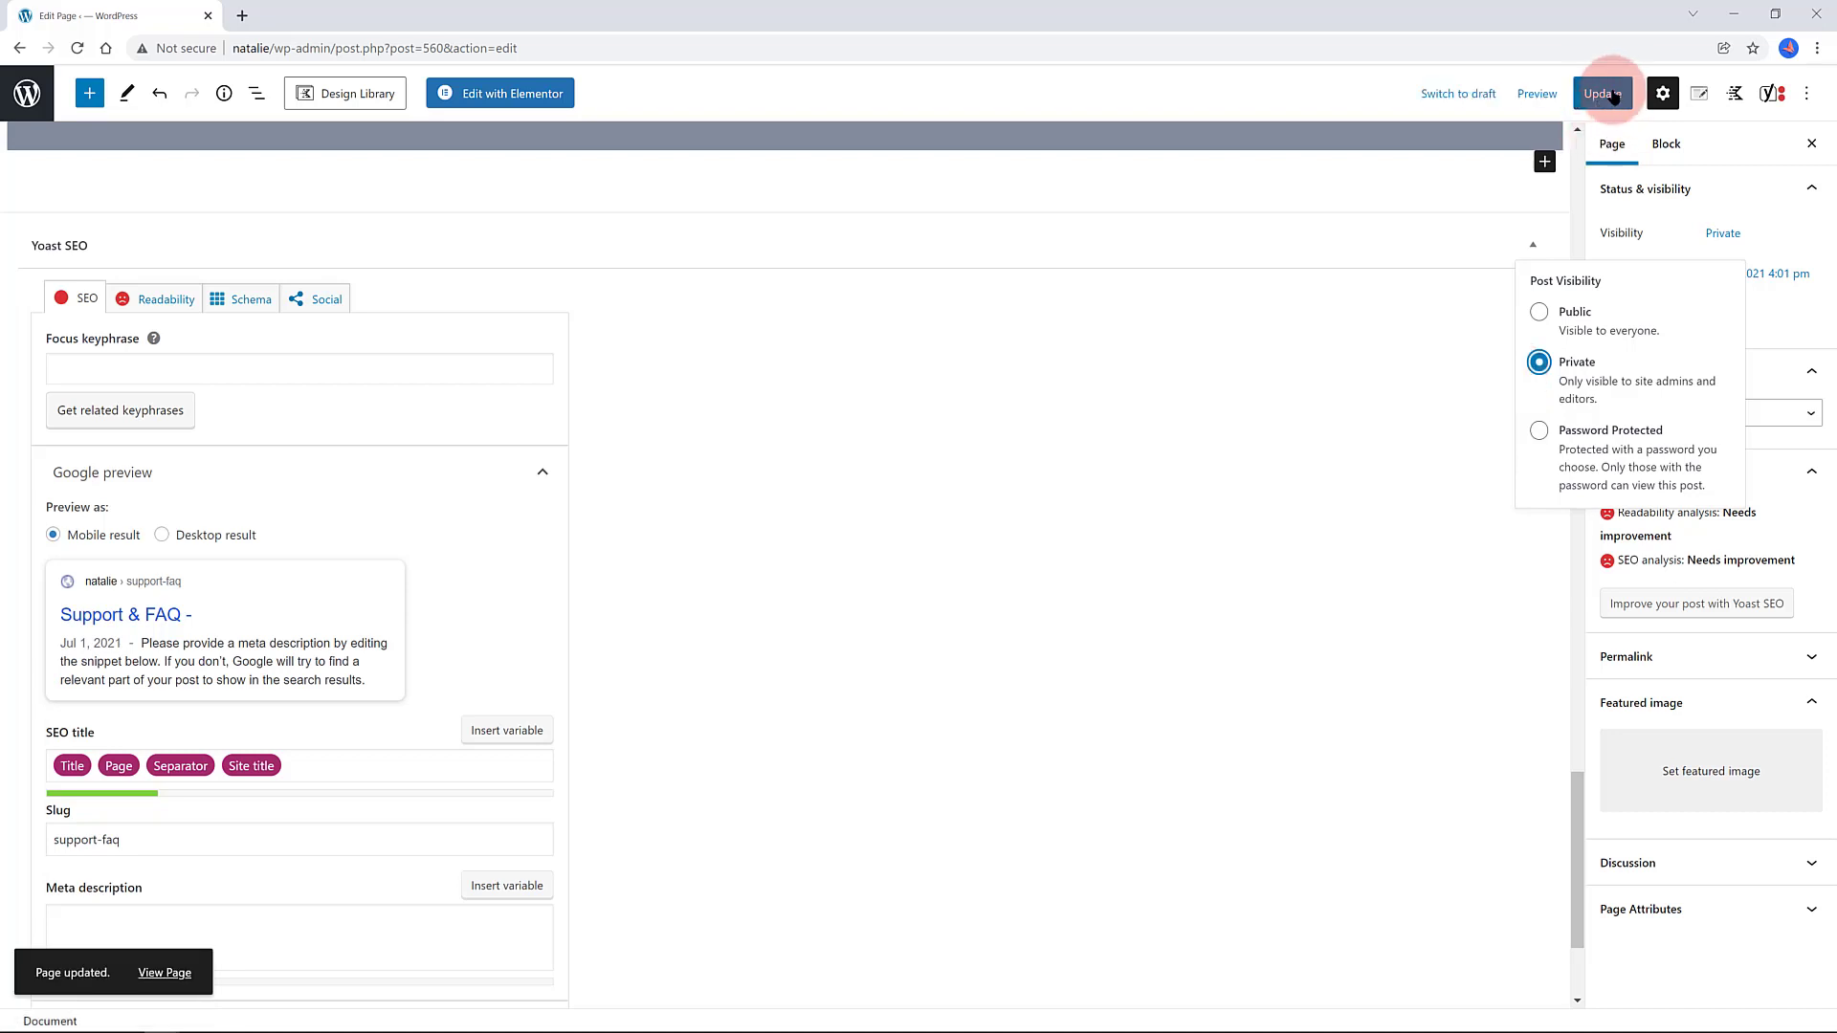
pyautogui.click(1614, 96)
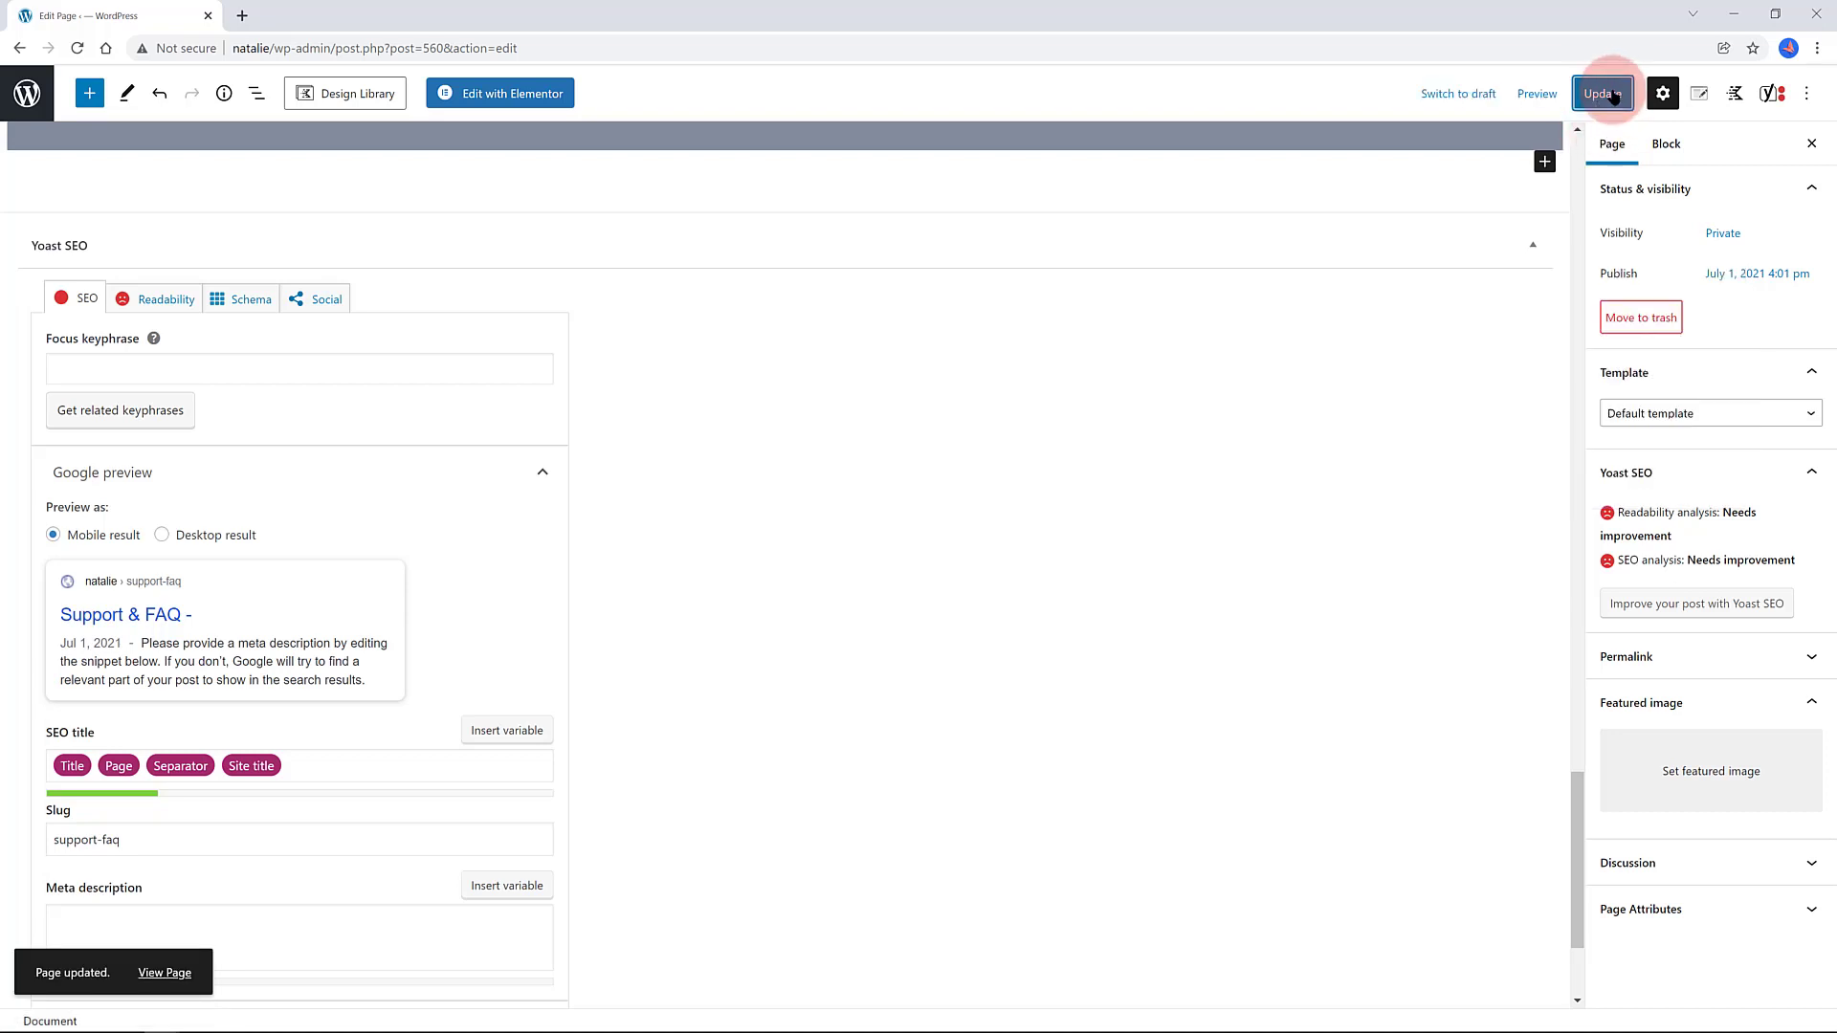
pyautogui.click(27, 95)
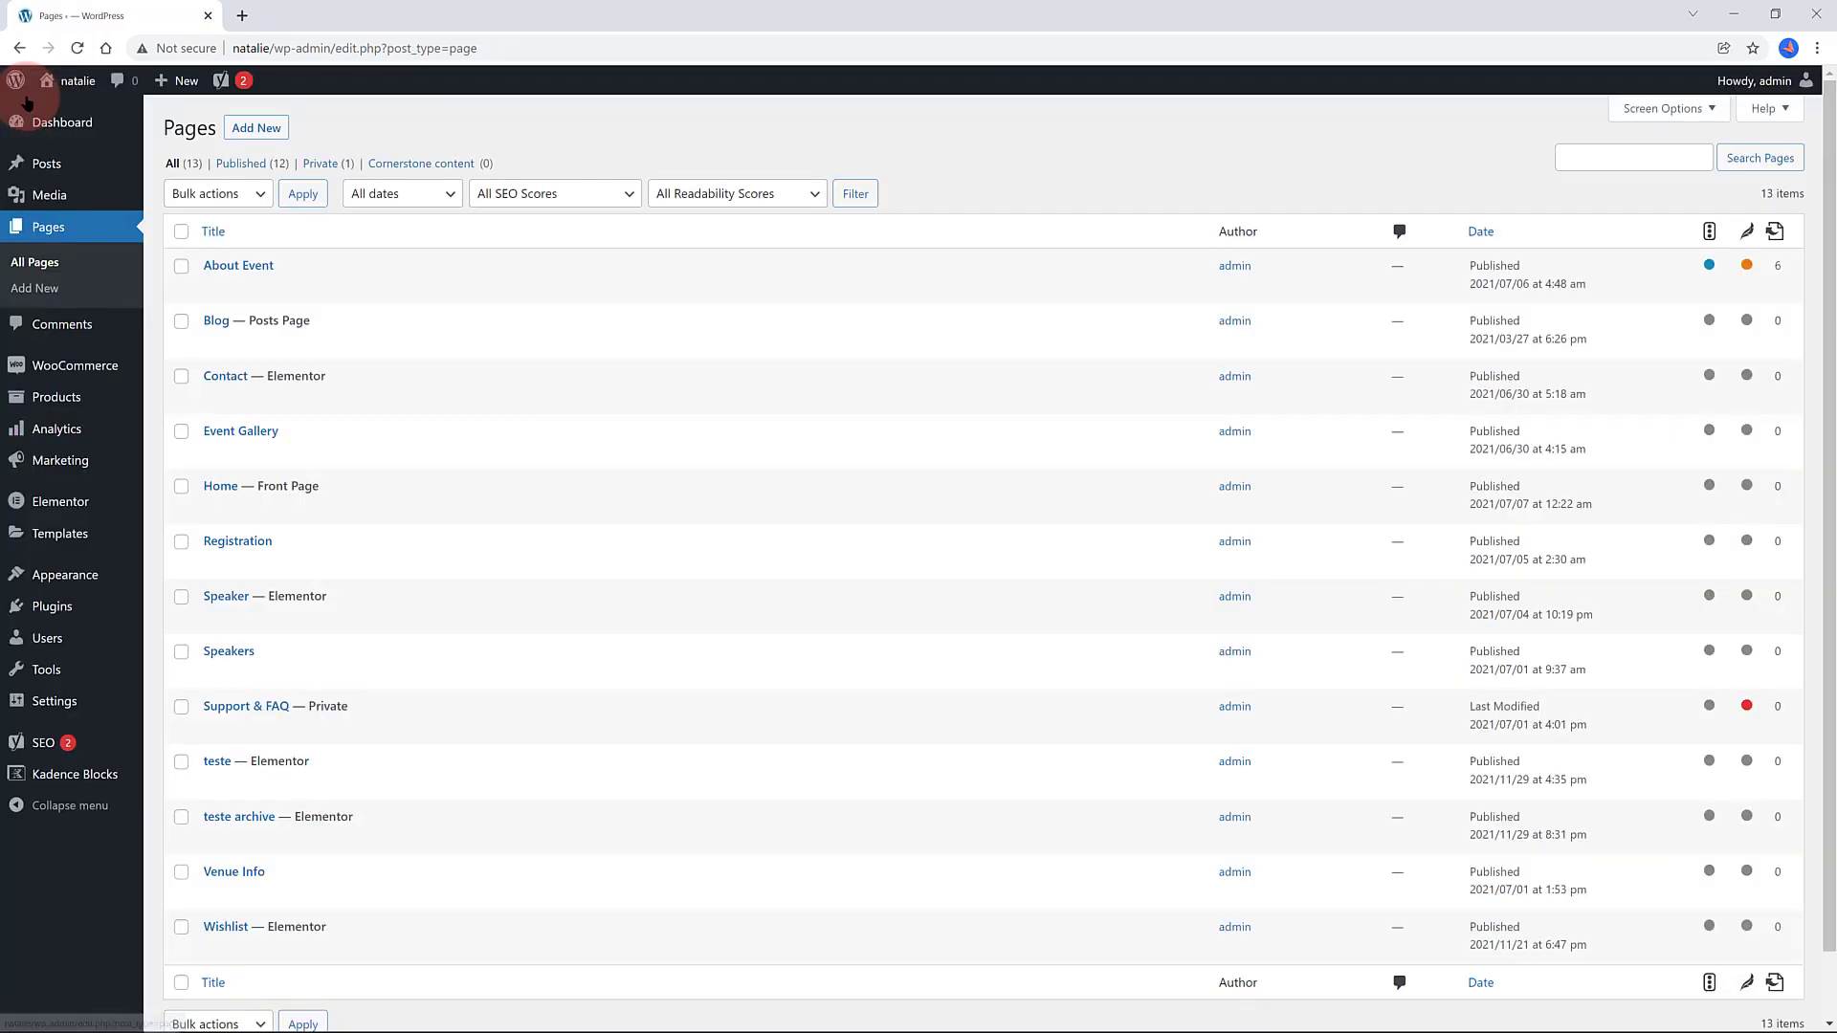
# Discourage search engines from indexing the whole site in the Reading settings, and save the changes
pyautogui.moveTo(105, 708)
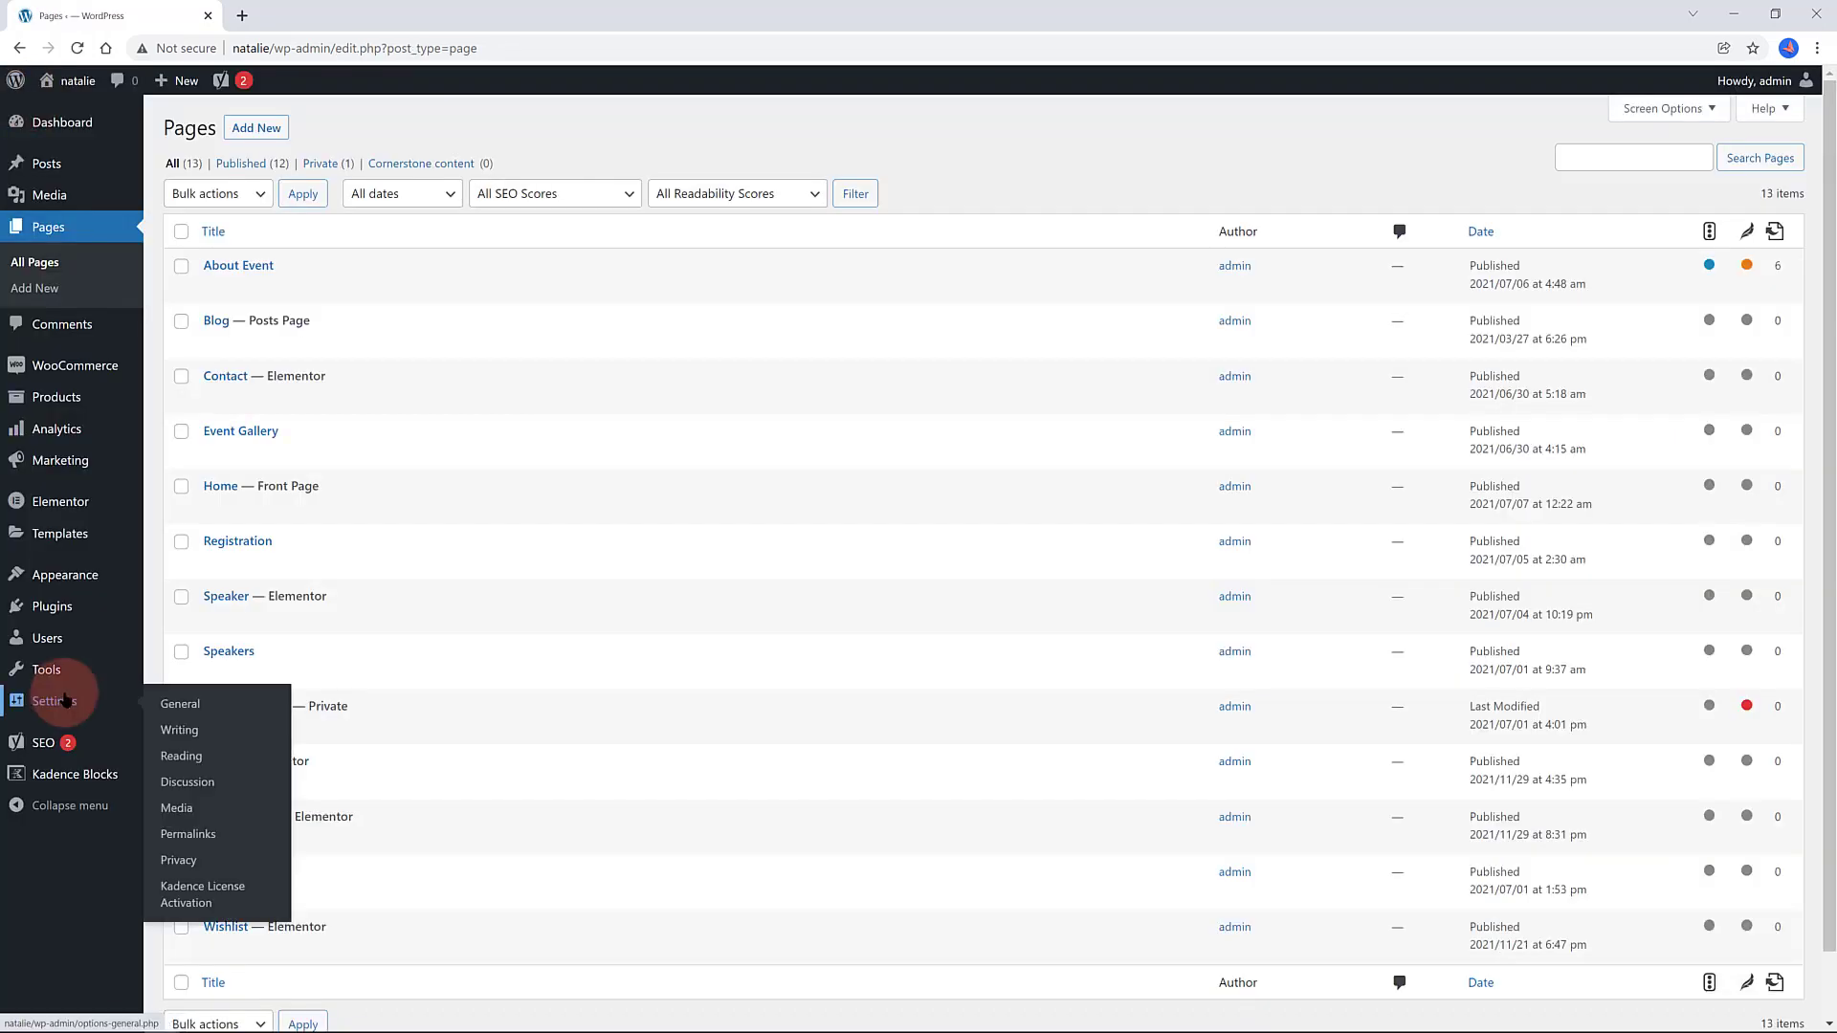
pyautogui.click(177, 759)
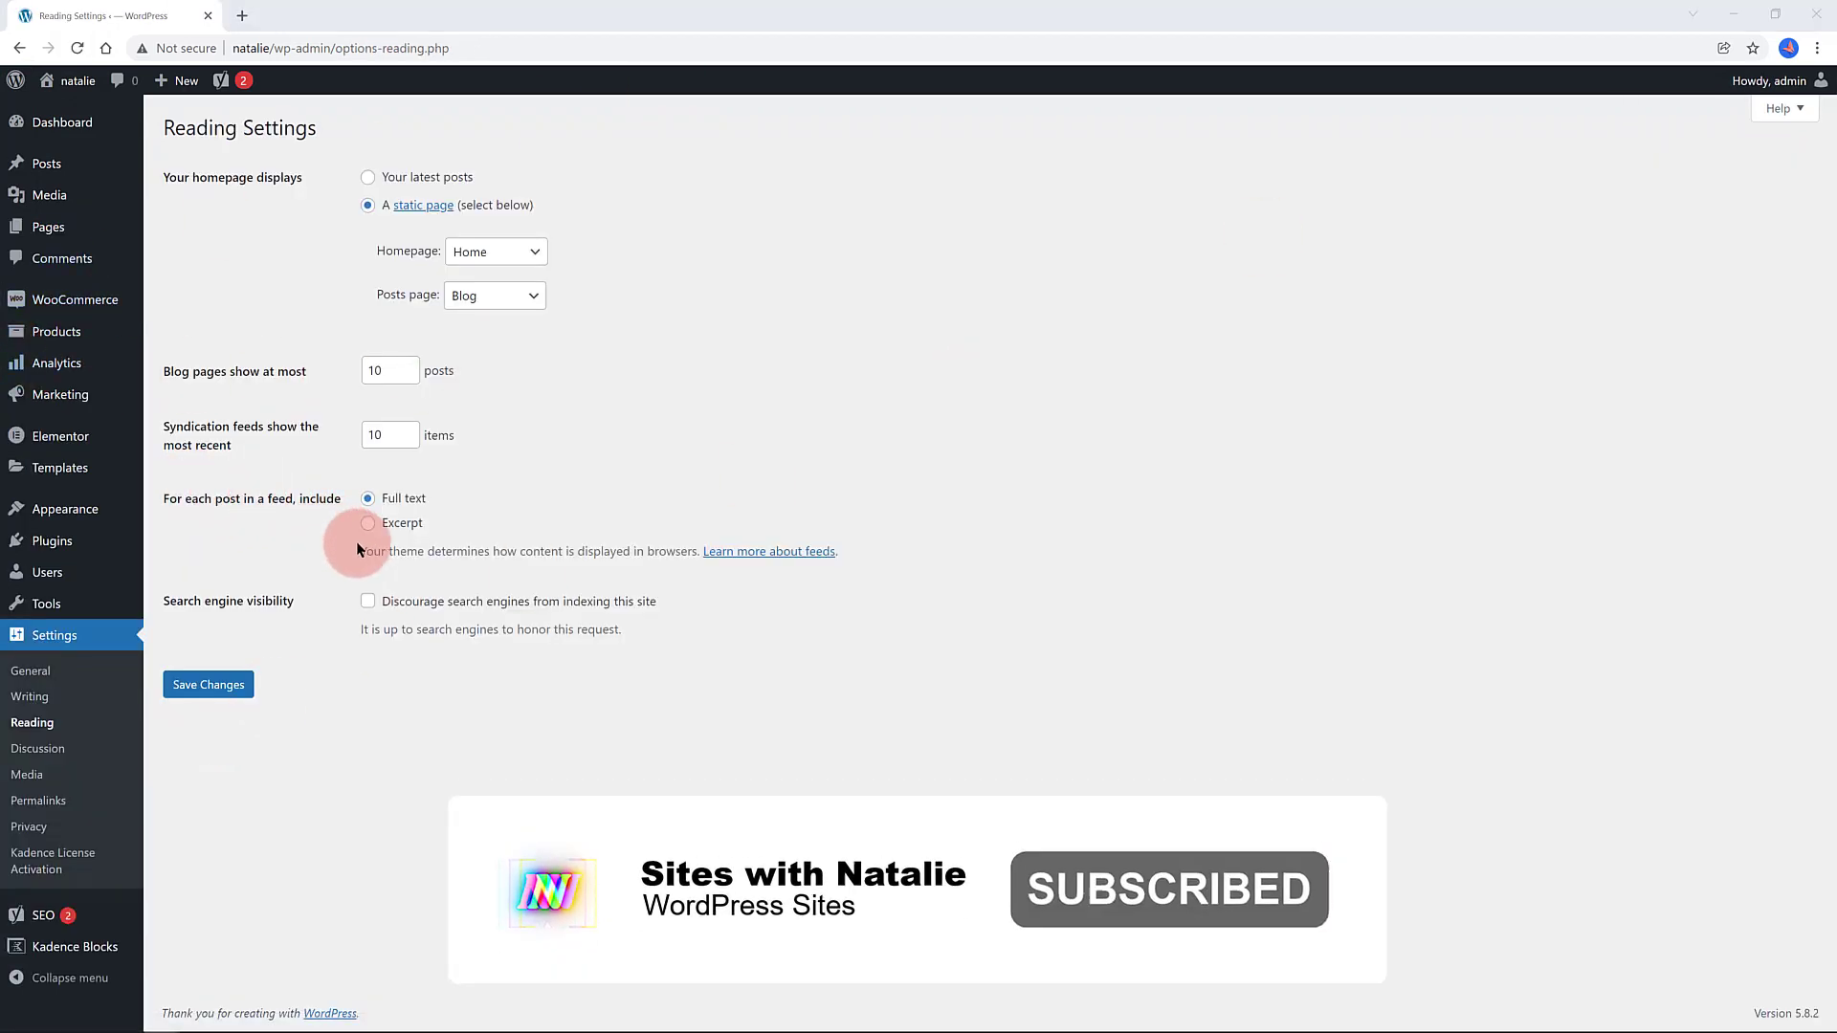
pyautogui.click(368, 602)
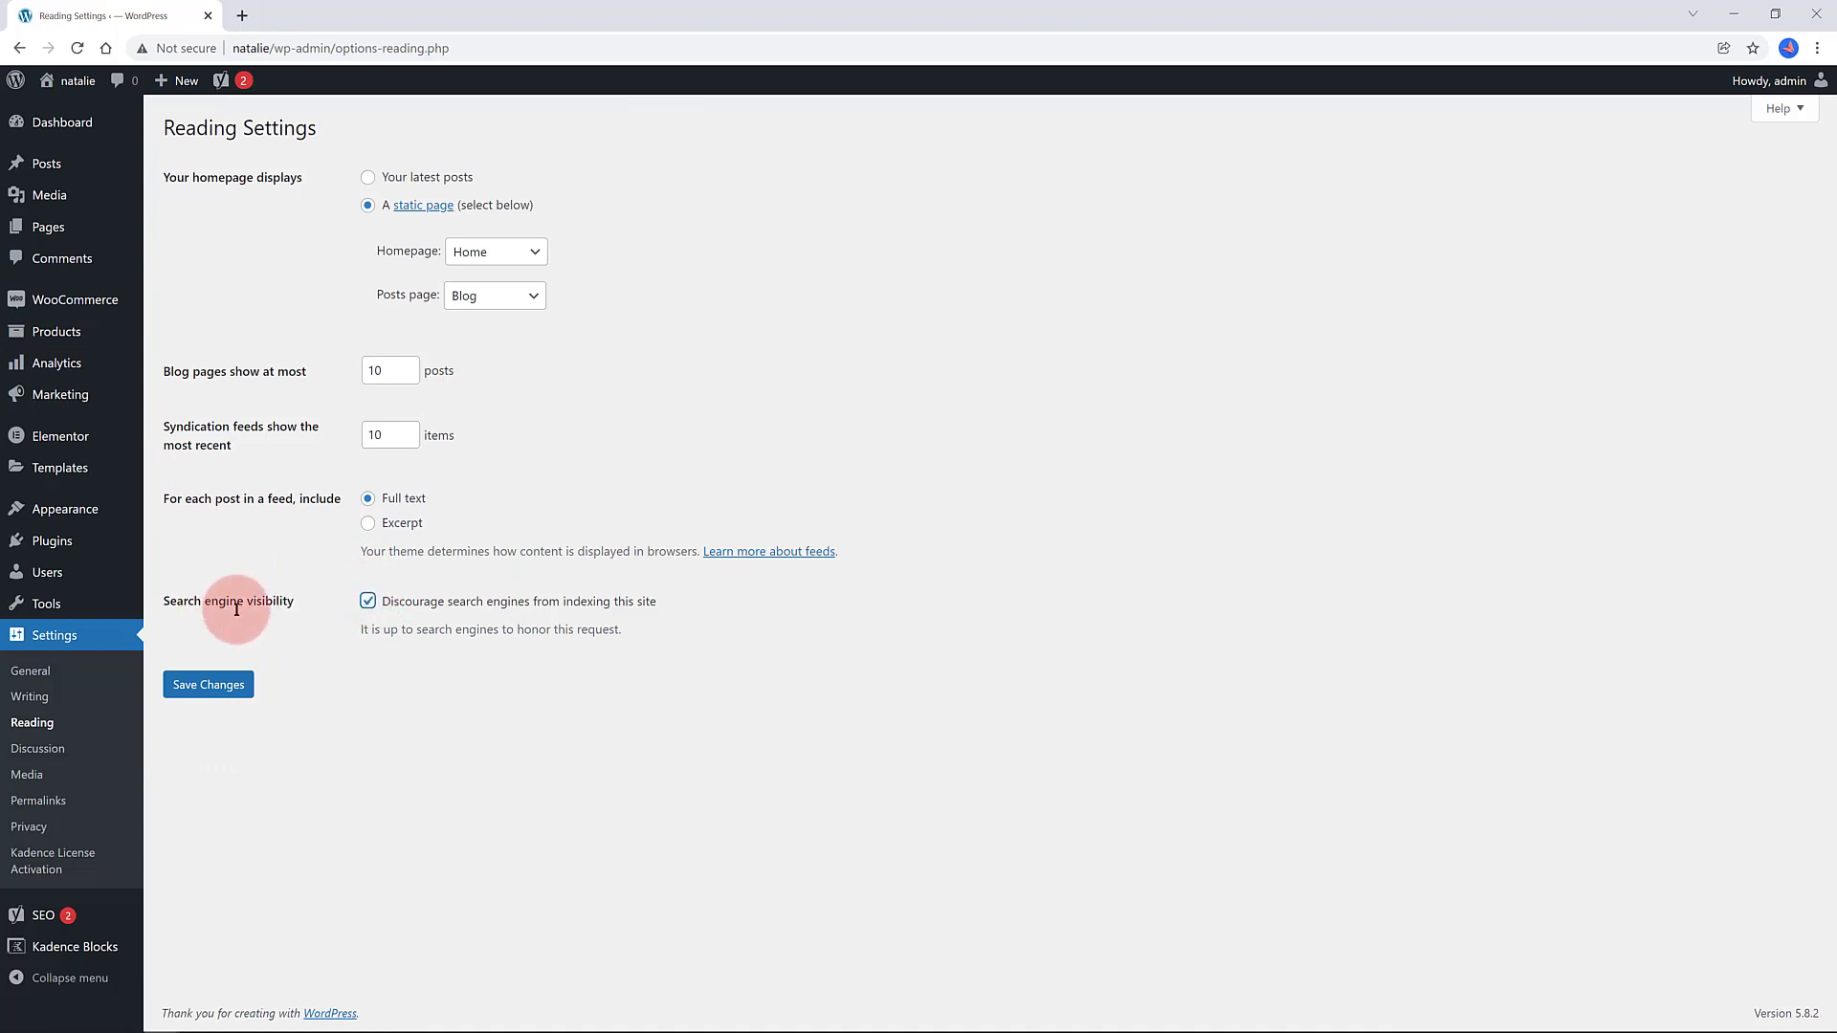
pyautogui.click(211, 689)
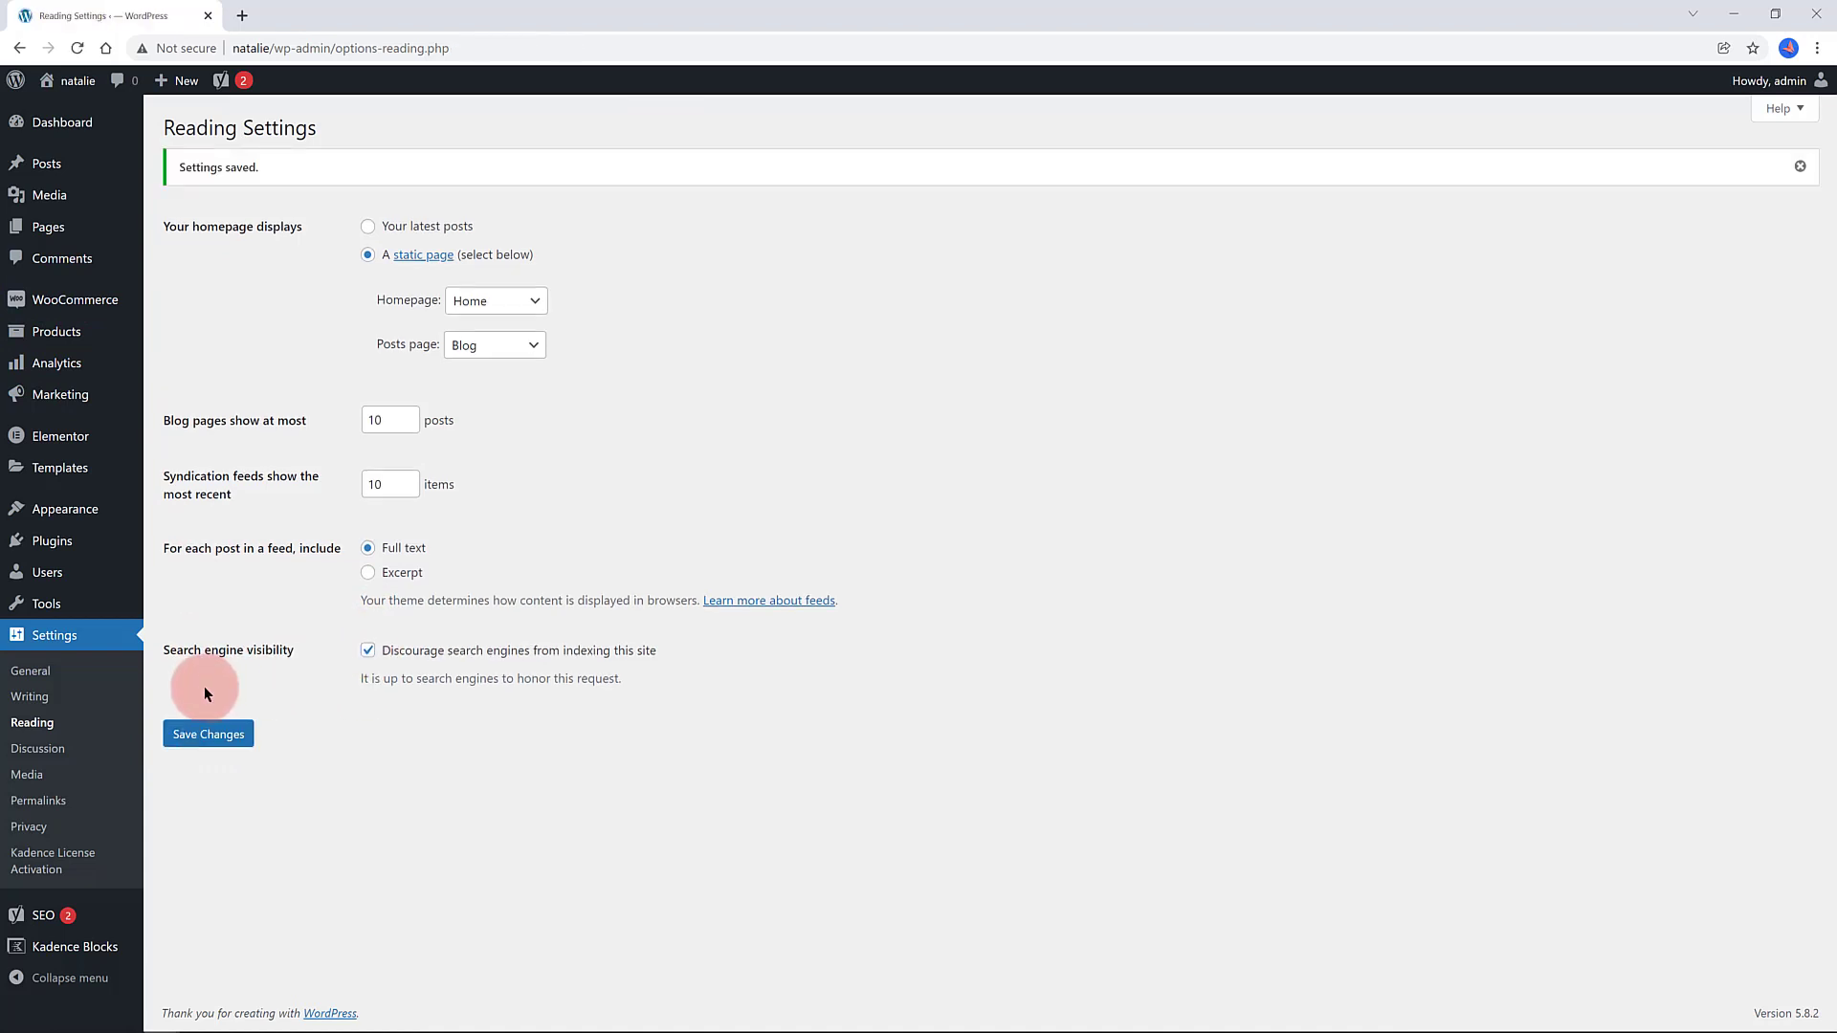
pyautogui.click(67, 122)
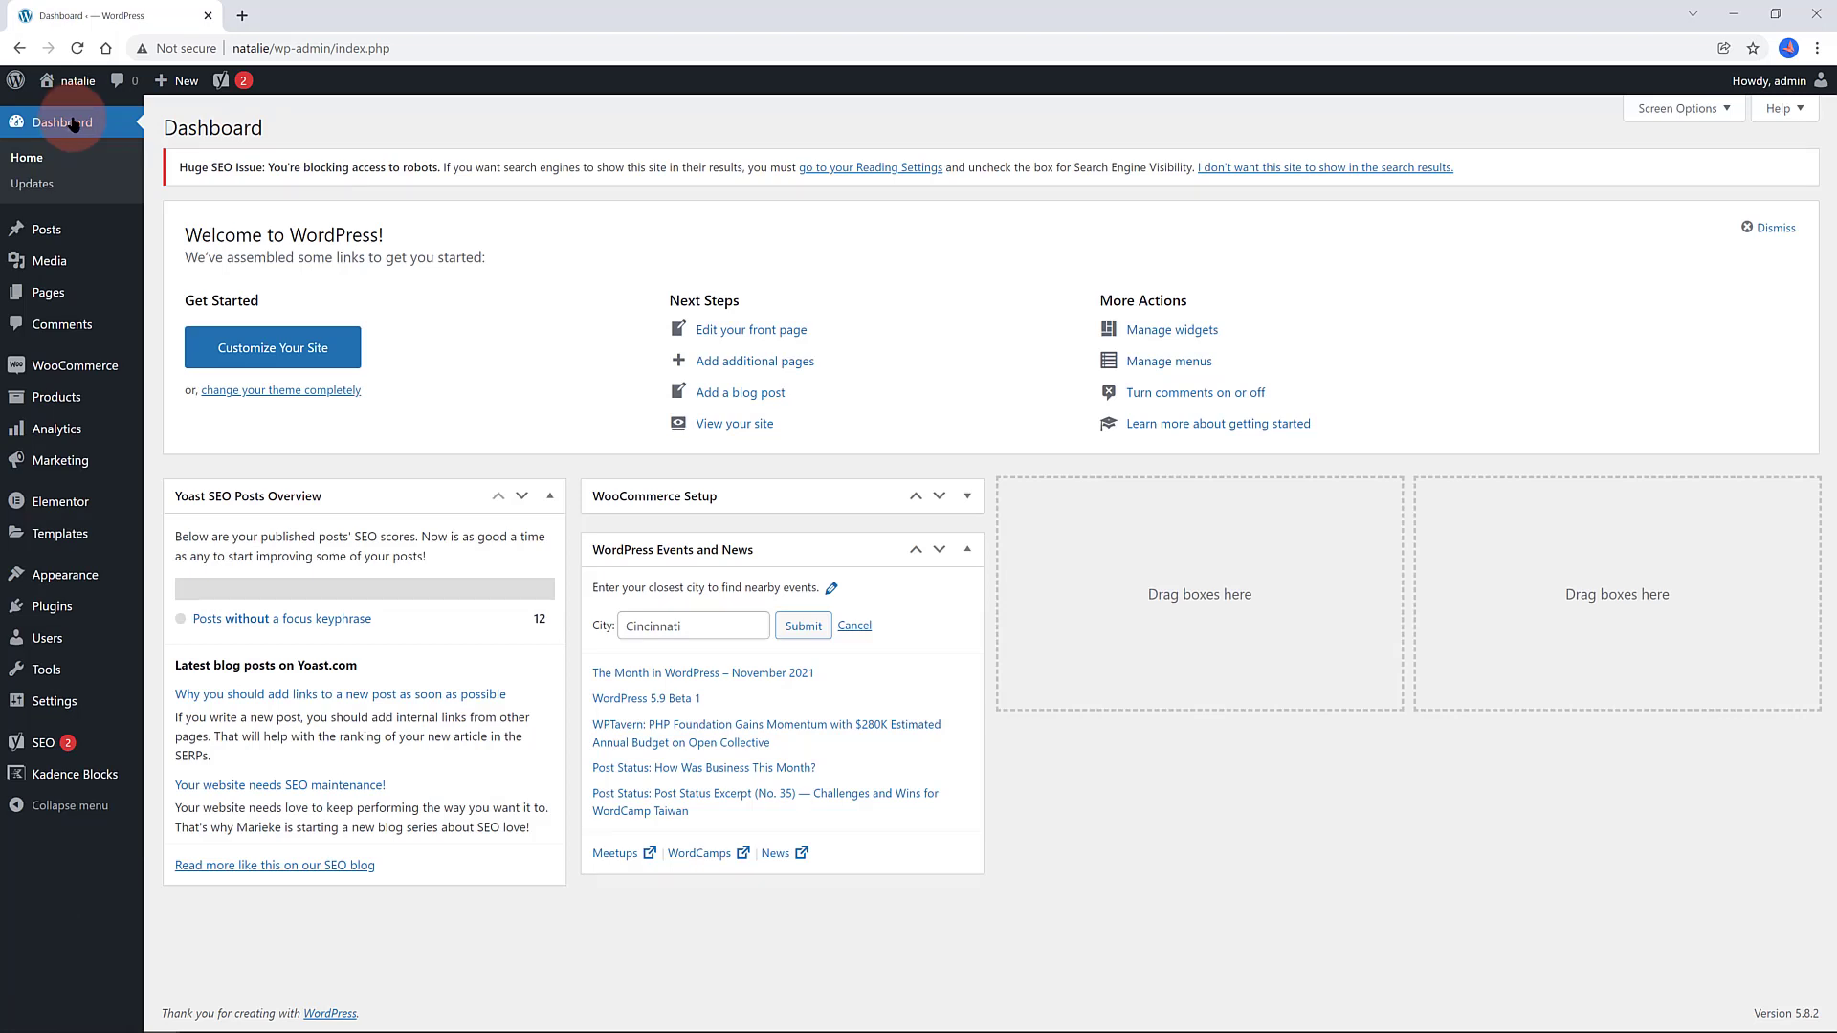